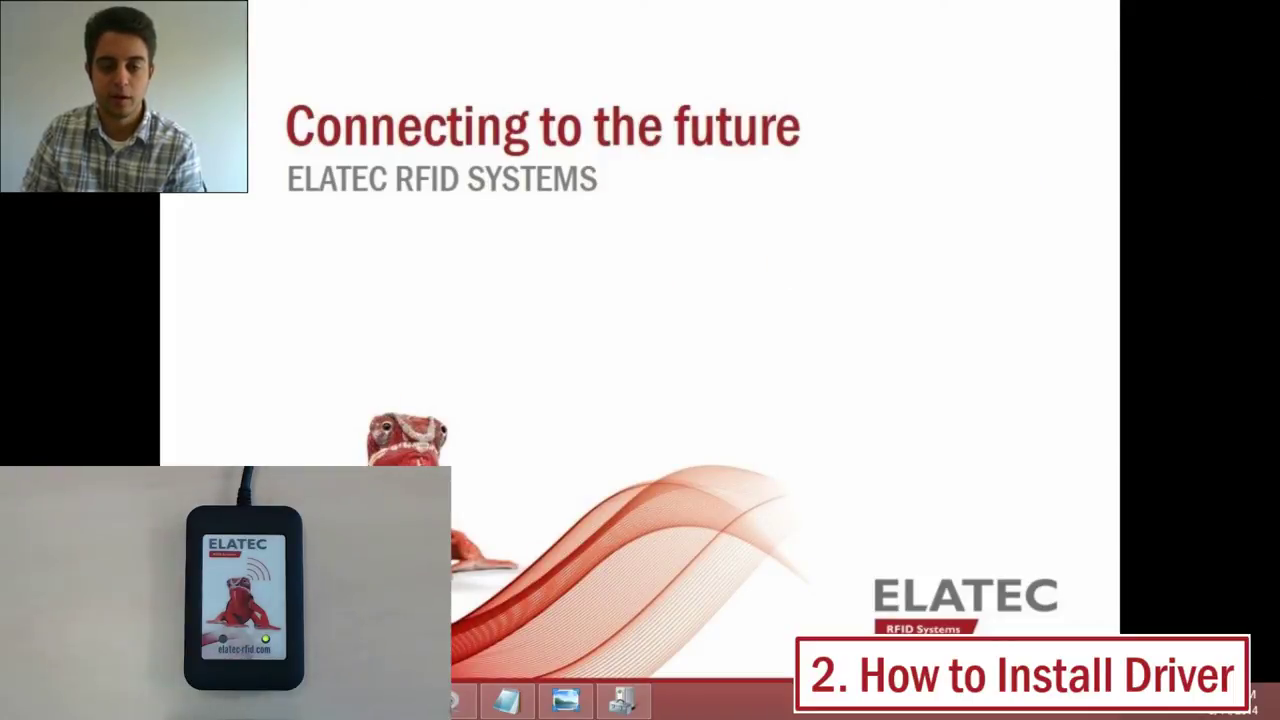
Bring the TWN3DevPack439c folder window up over the PowerPoint title slide.
key("alt+Tab")
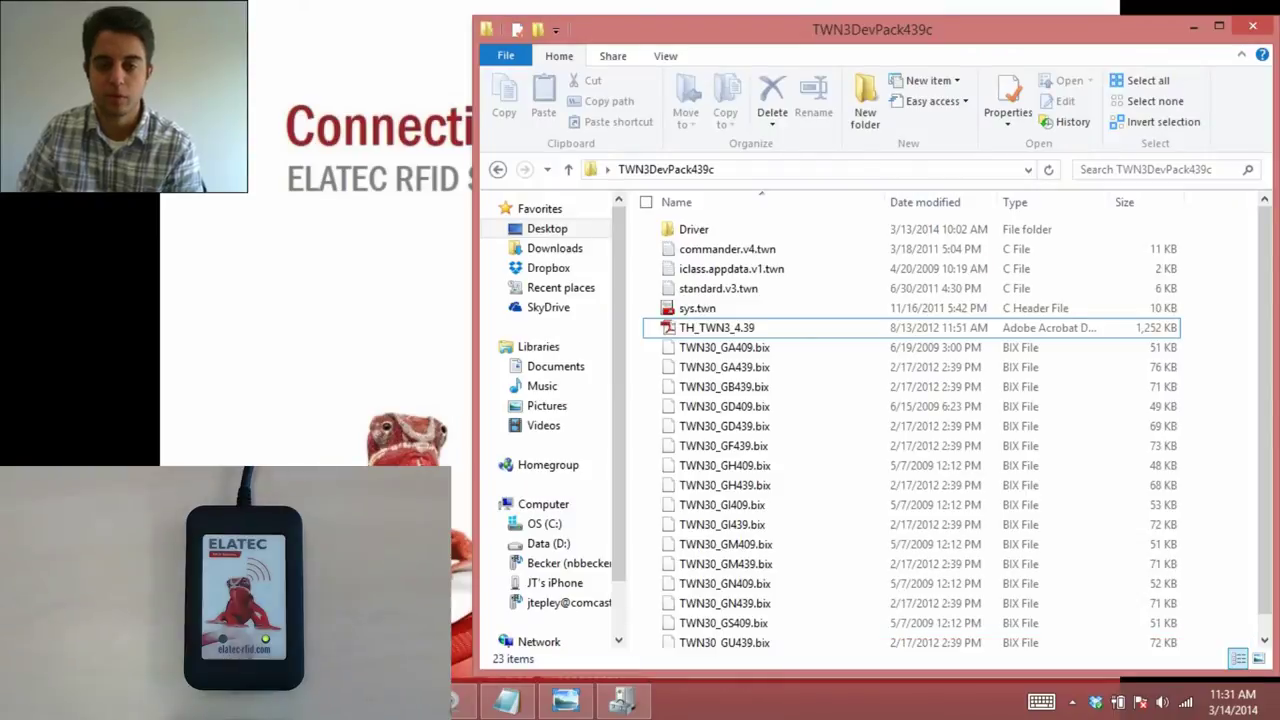
Find the TWN3 MIFARE DevPack download via ELATEC Support > Download Center > TWN3 & TWN4 DEVPACK/SDK, then minimize Firefox.
key("alt+Tab")
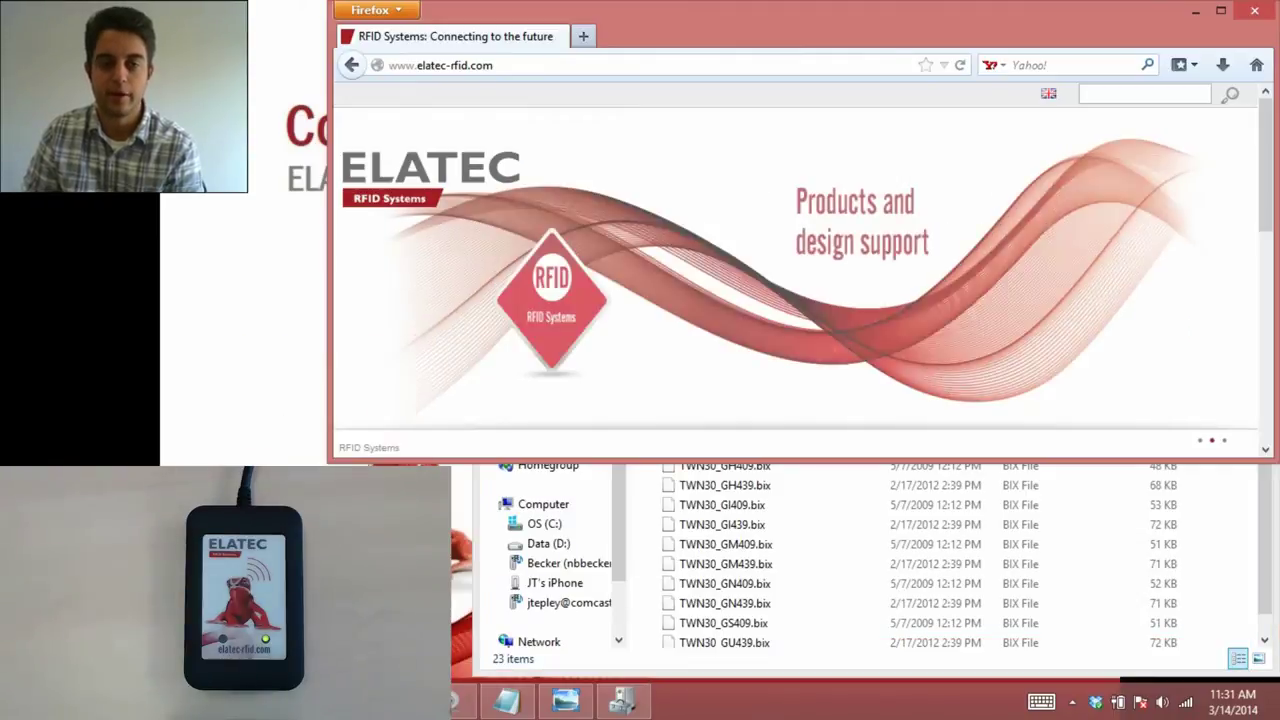
scroll(520, 282, "down", 5)
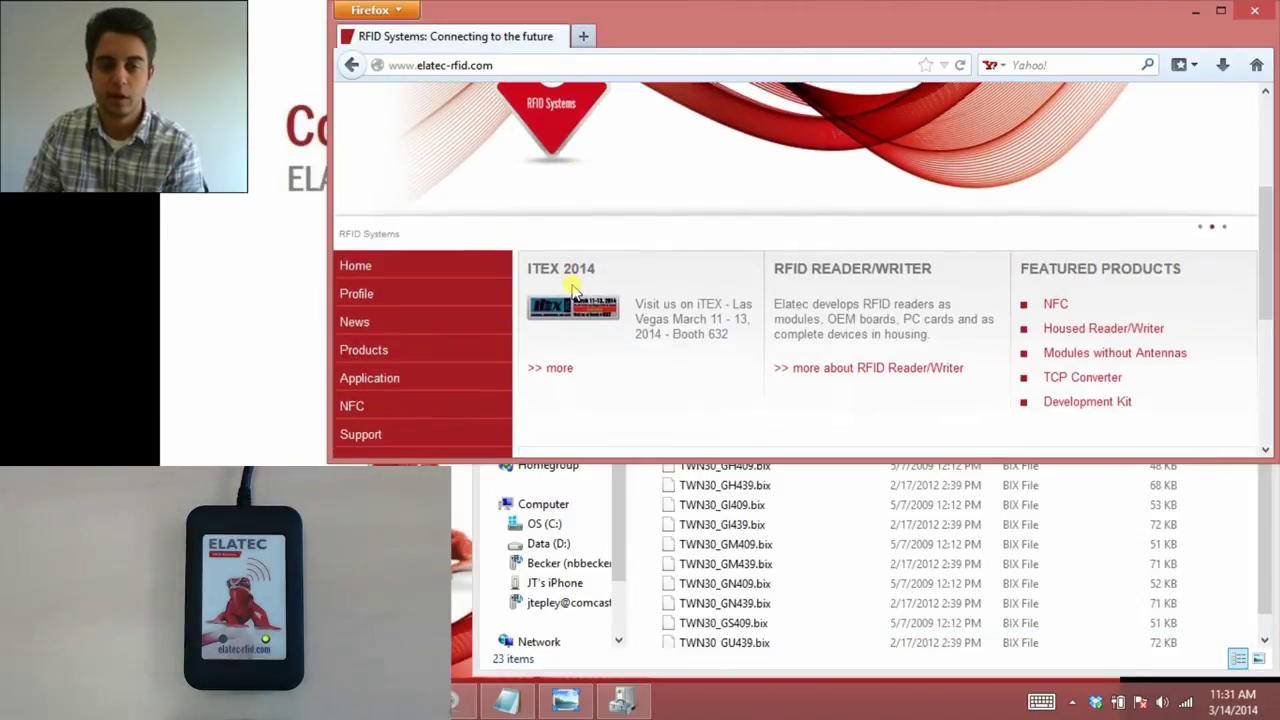
left_click(411, 333)
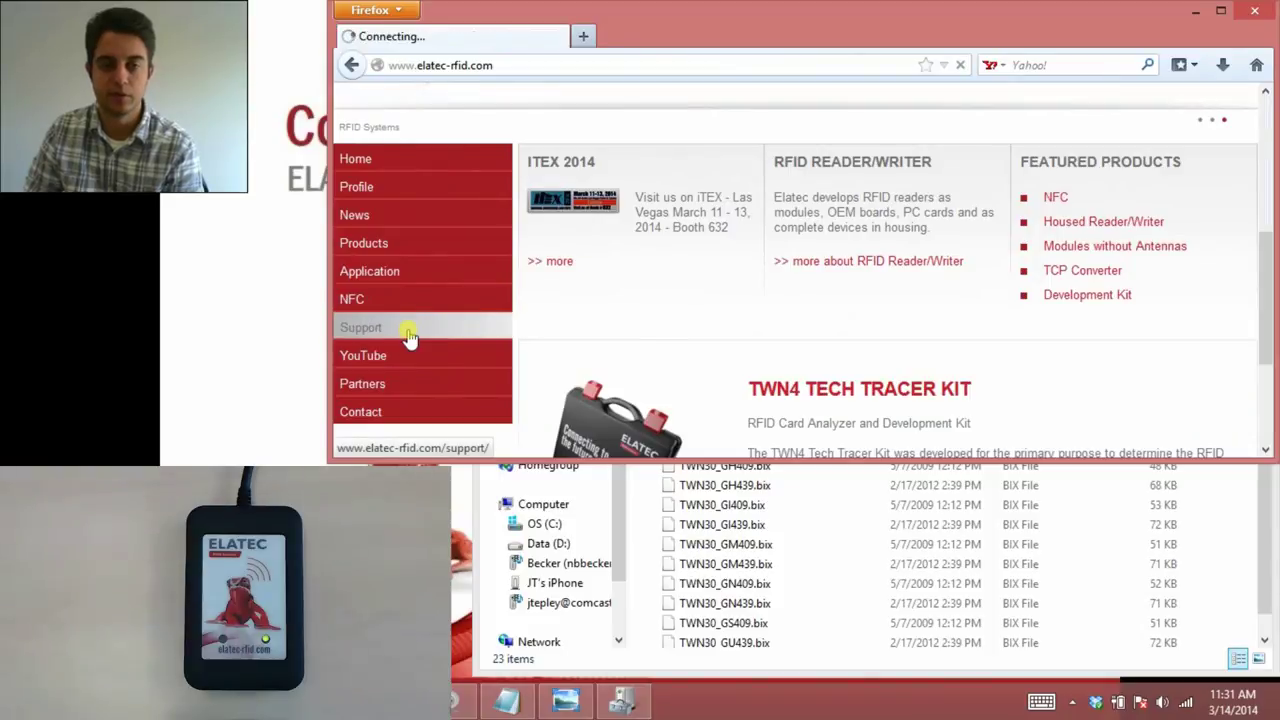
scroll(634, 300, "down", 2)
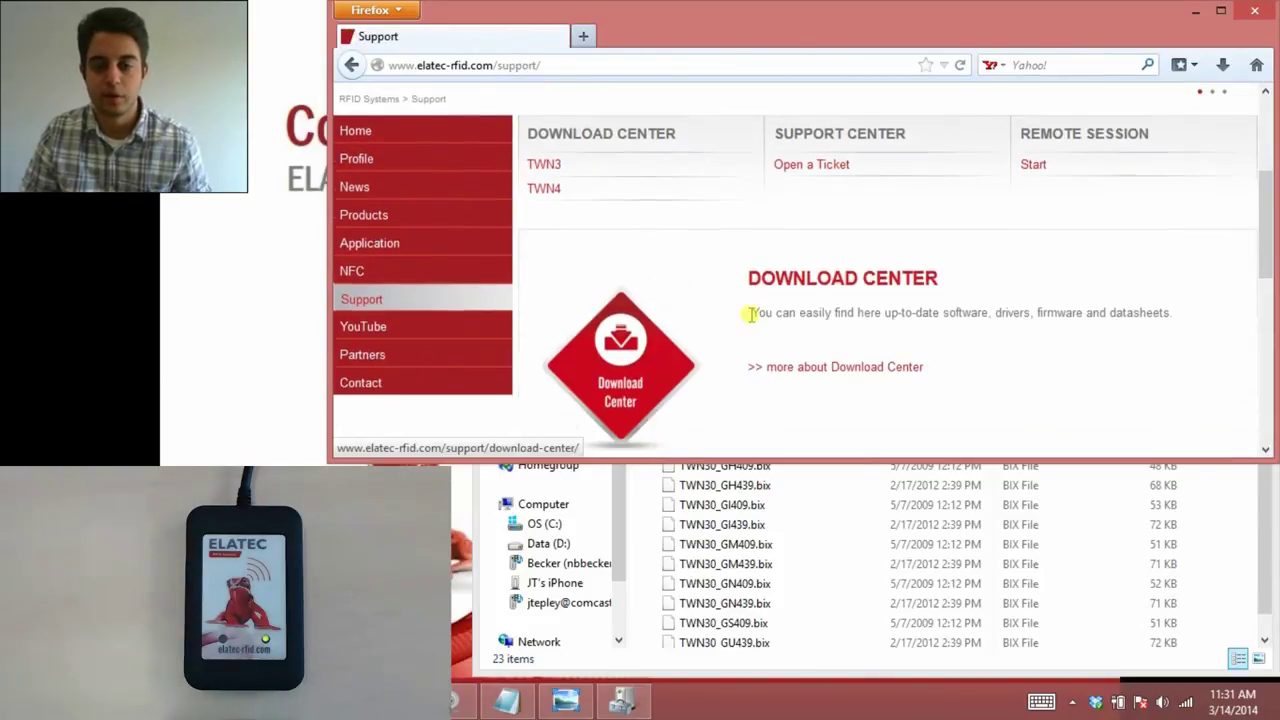
left_click(800, 288)
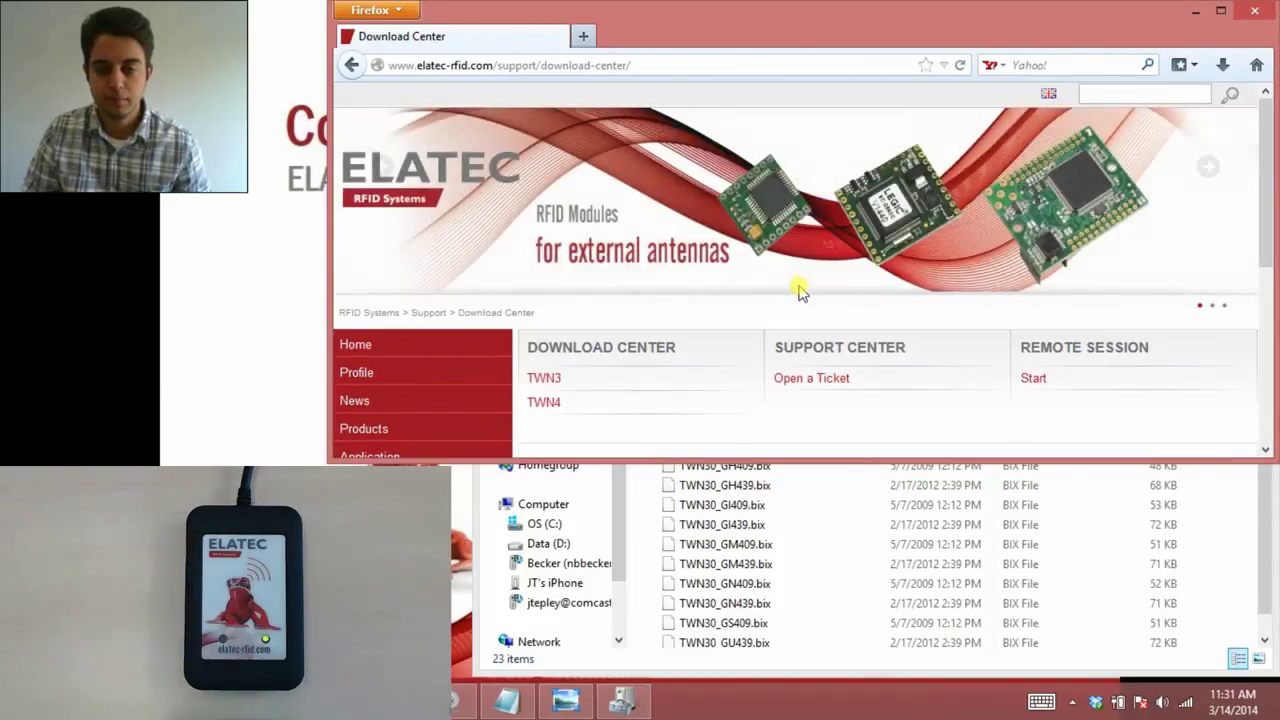
scroll(800, 288, "down", 4)
left_click(705, 283)
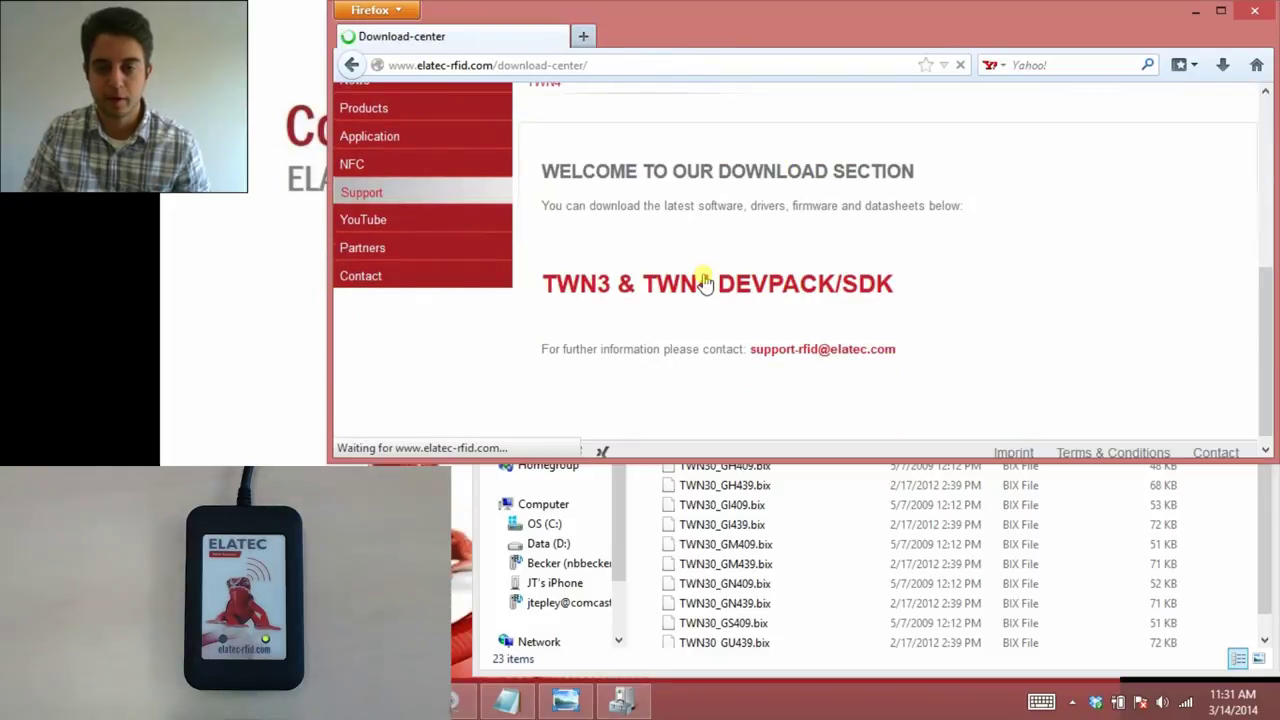
scroll(703, 279, "down", 15)
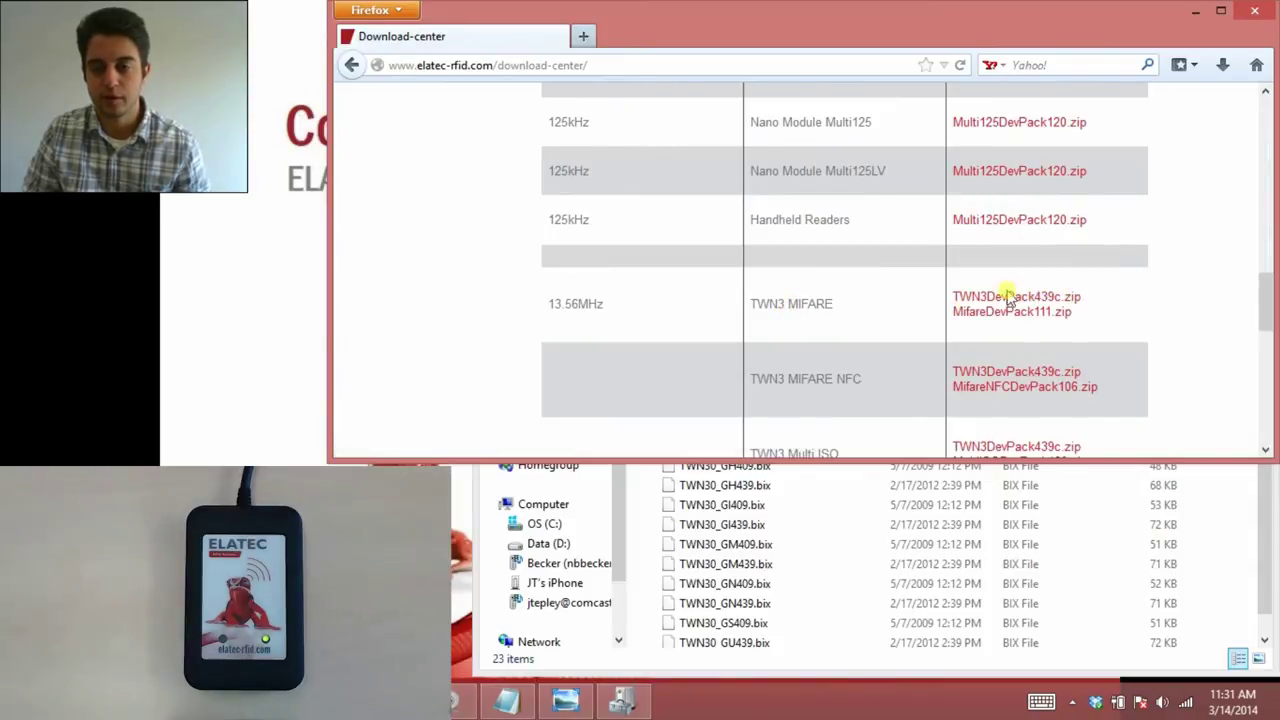
left_click(1195, 12)
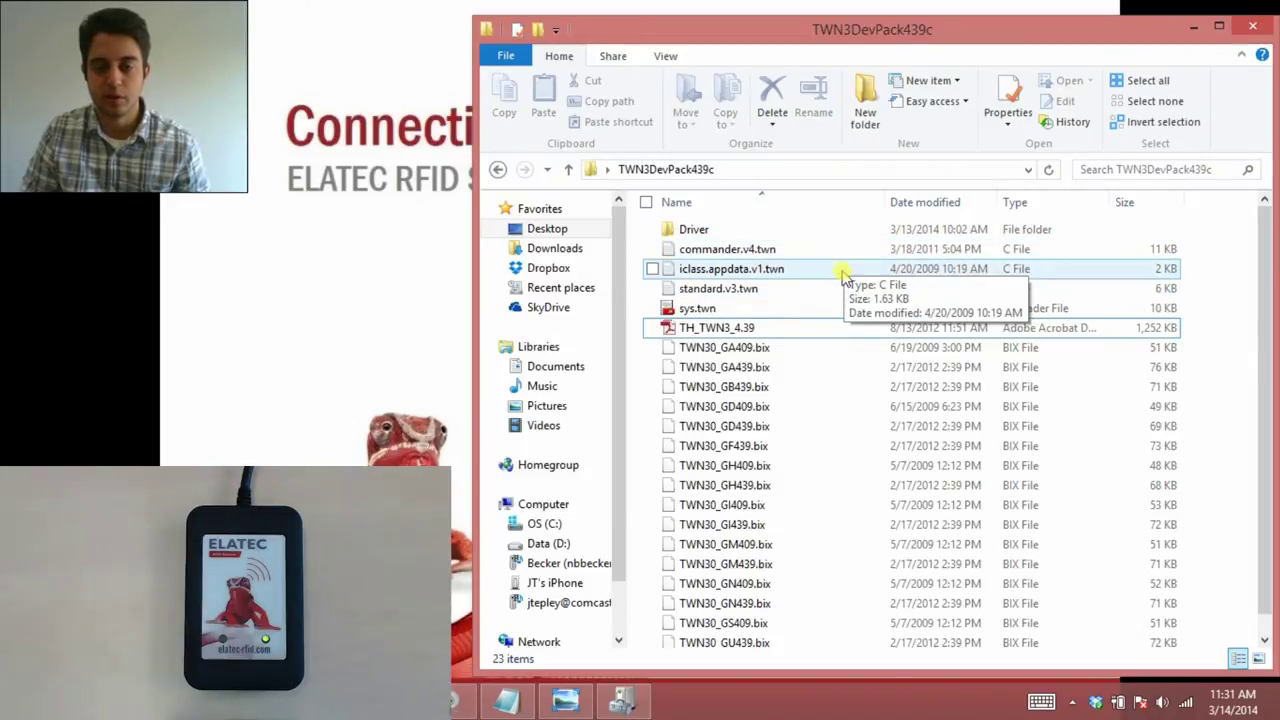
left_click(786, 330)
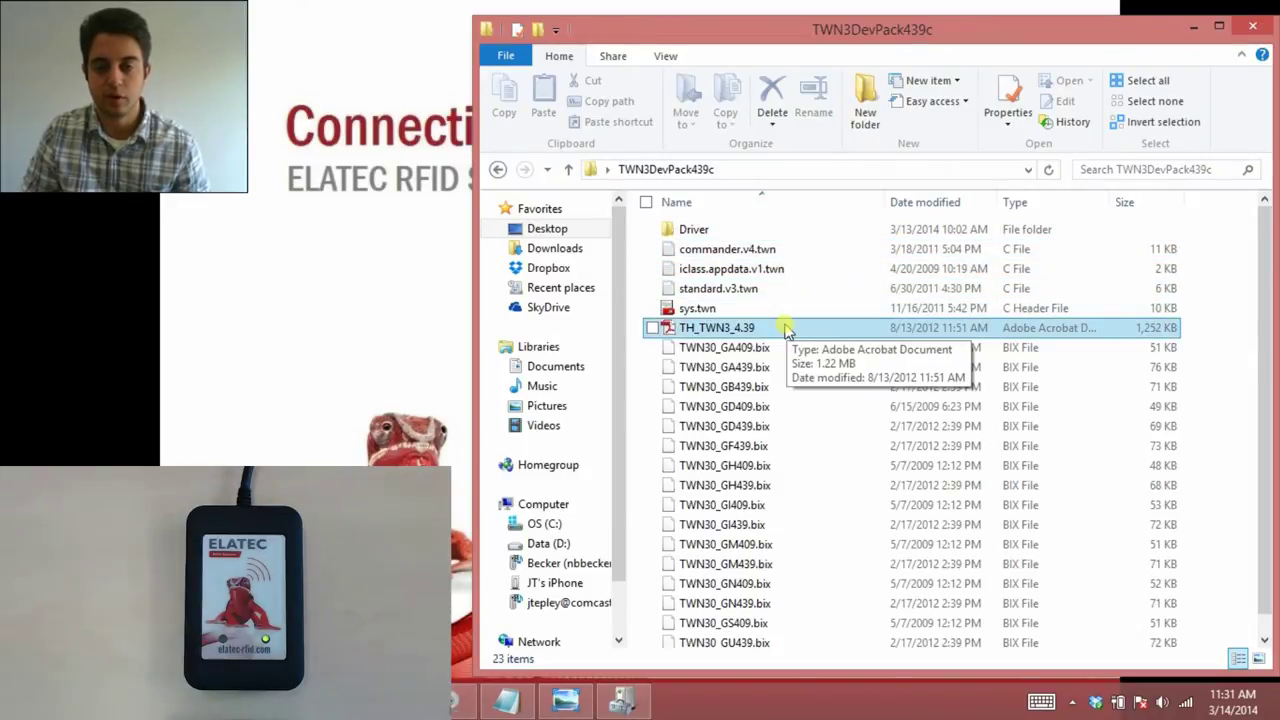
scroll(786, 330, "down", 1)
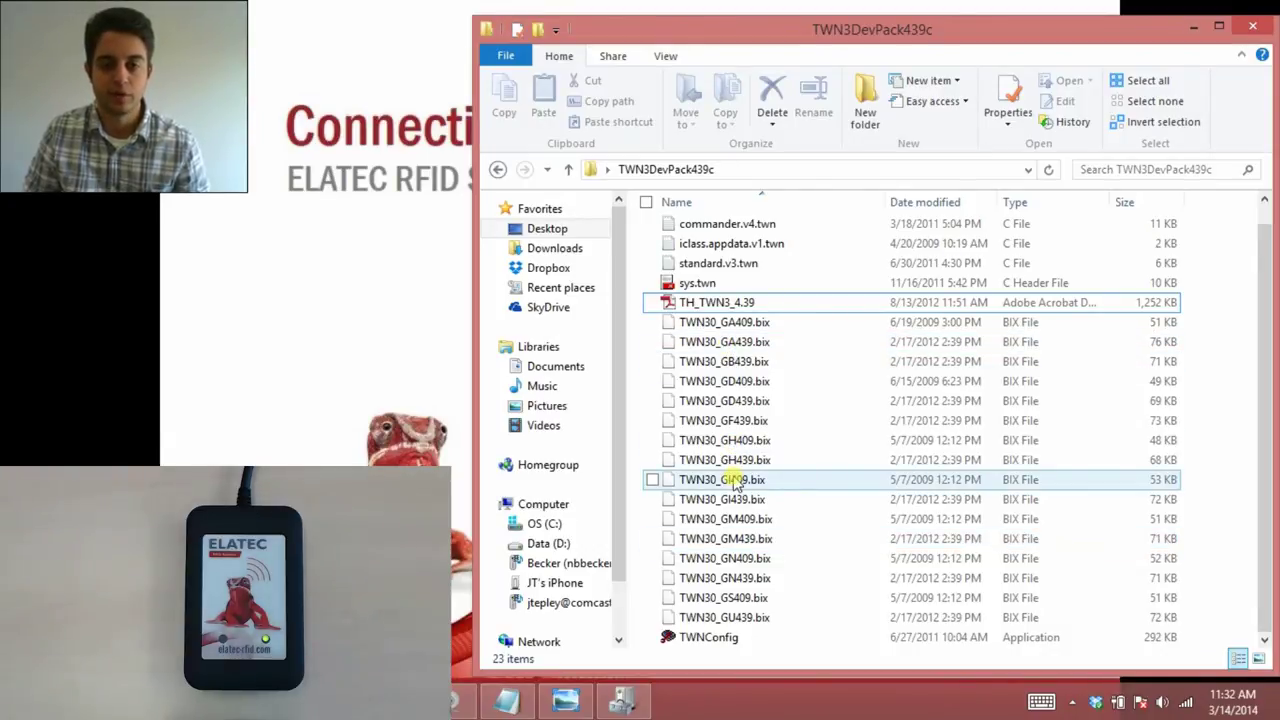
scroll(735, 483, "up", 1)
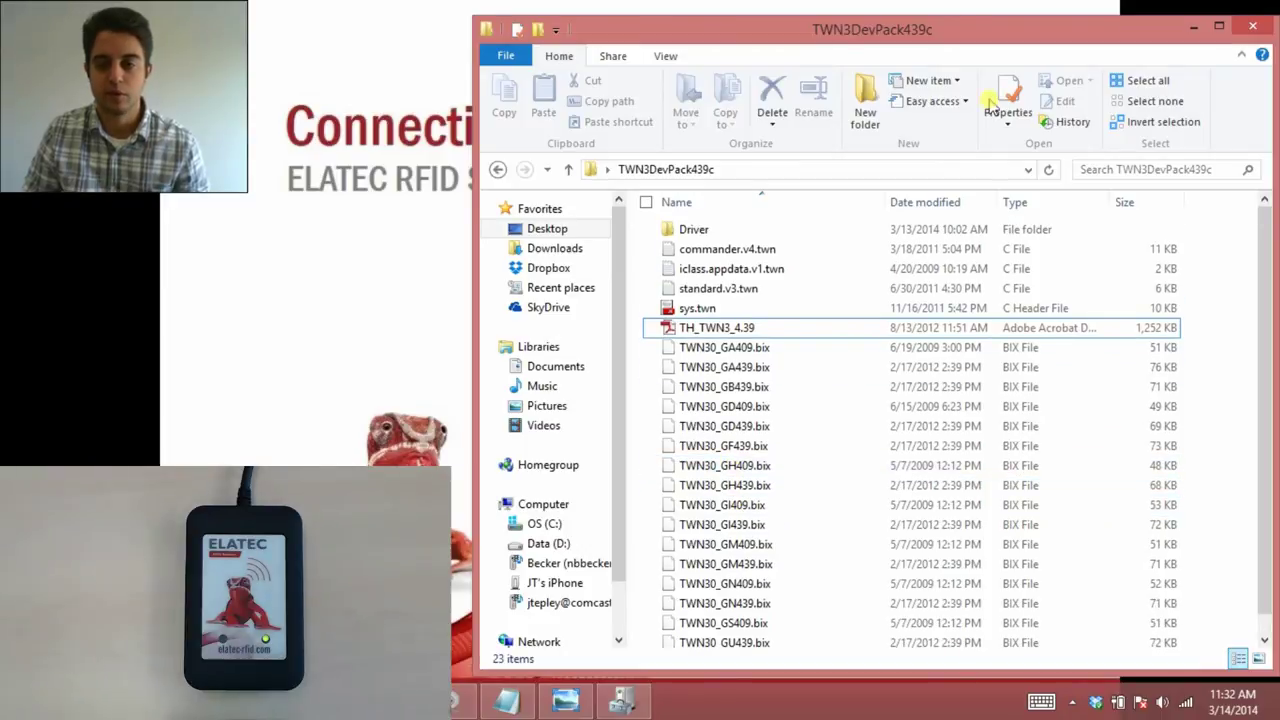
Collapse Network adapters in Device Manager and compare it with the TWN Firmware Updater screenshot.
left_click(622, 702)
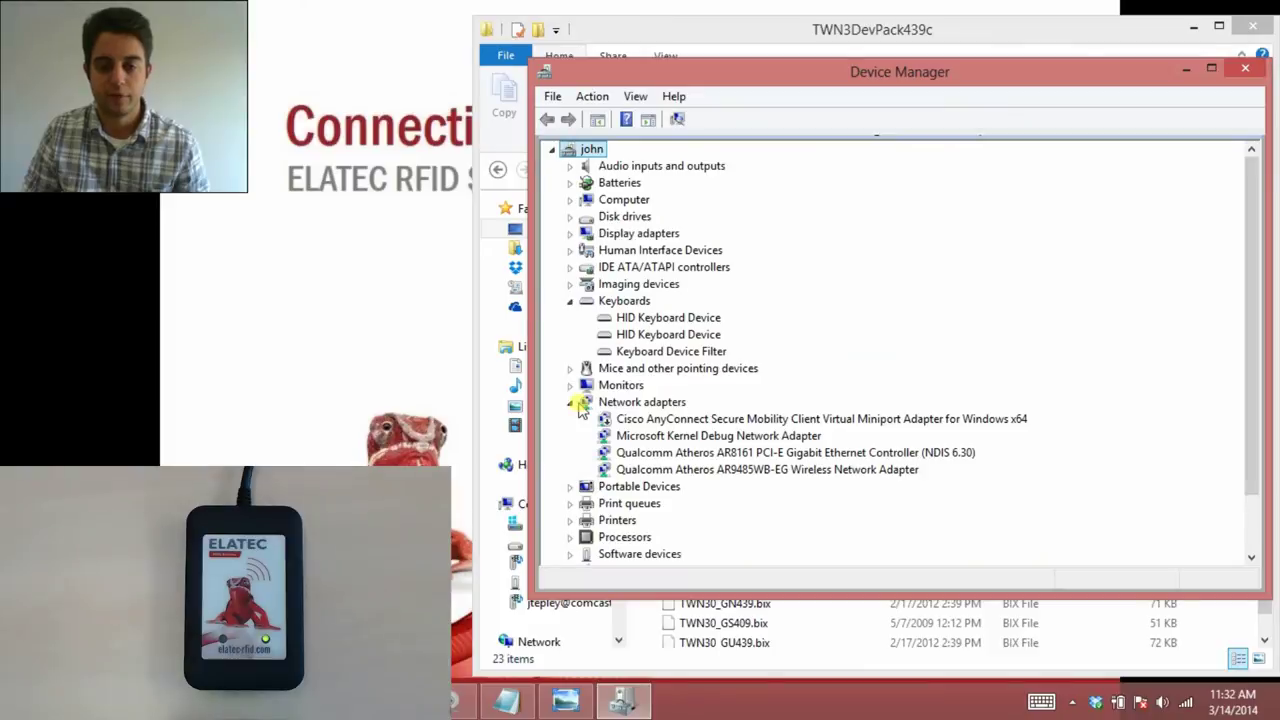
left_click(572, 402)
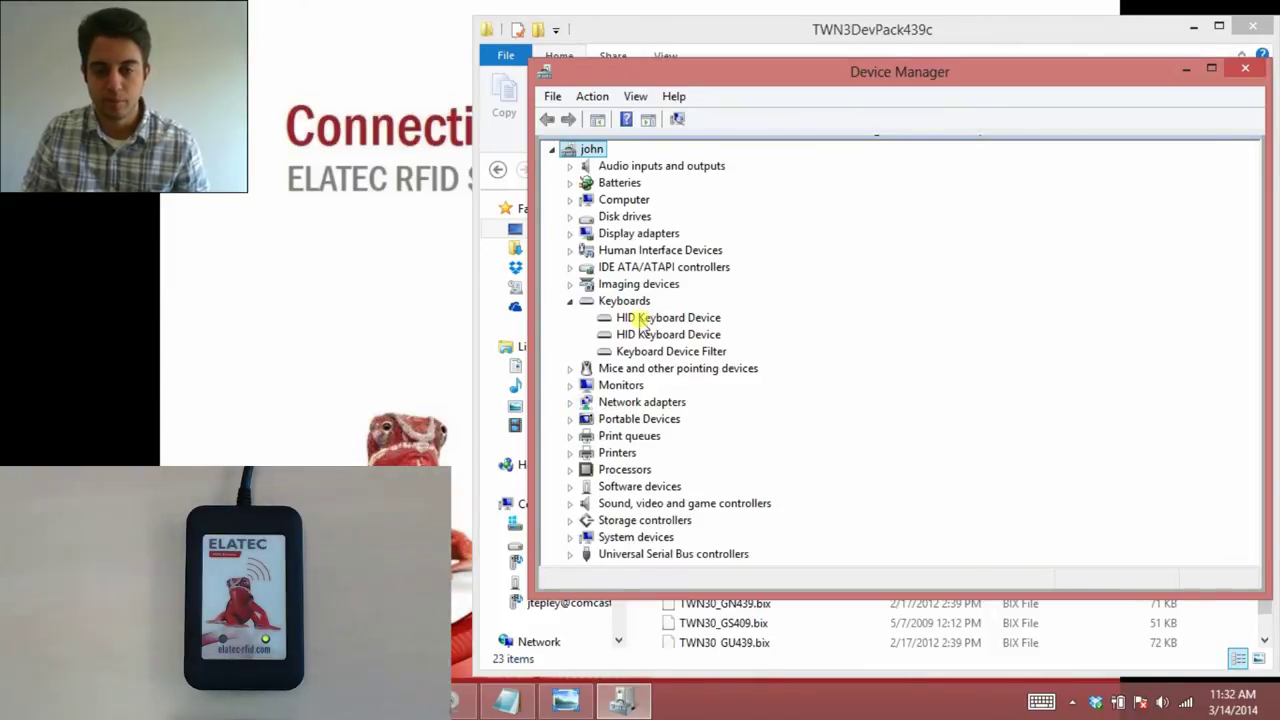
left_click(585, 702)
left_click_drag(808, 64, 893, 78)
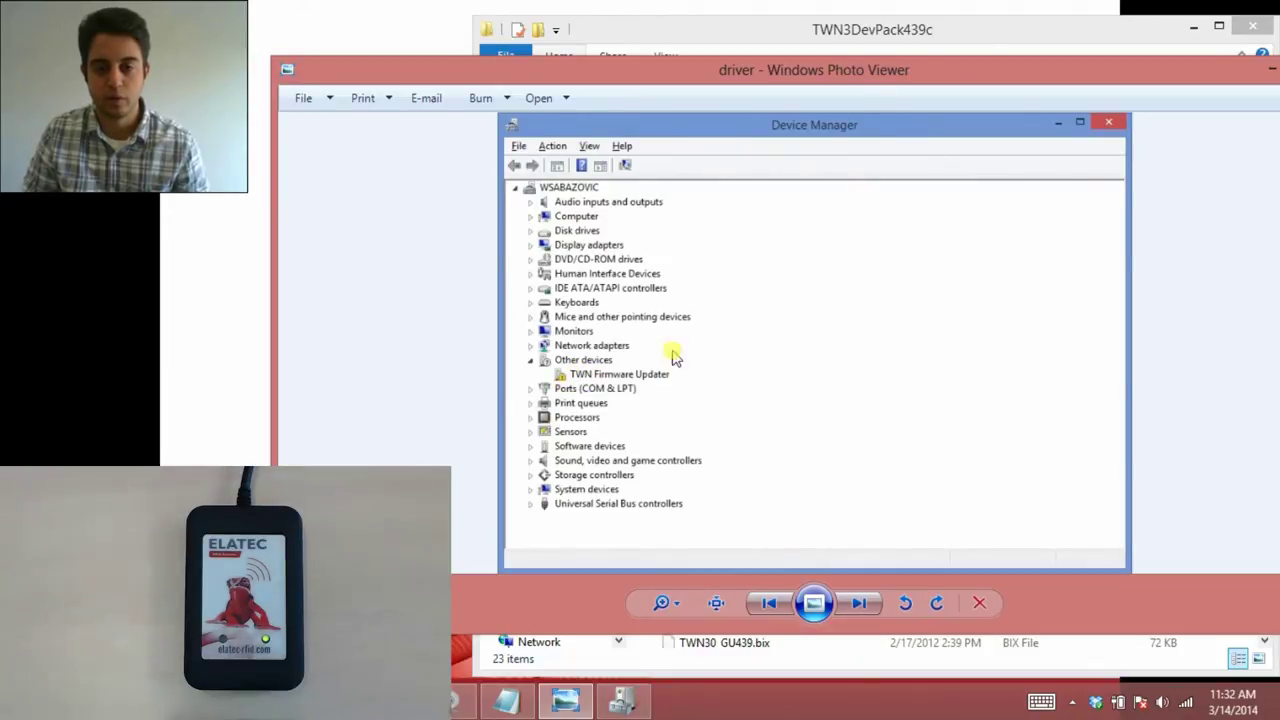
left_click_drag(852, 70, 1050, 135)
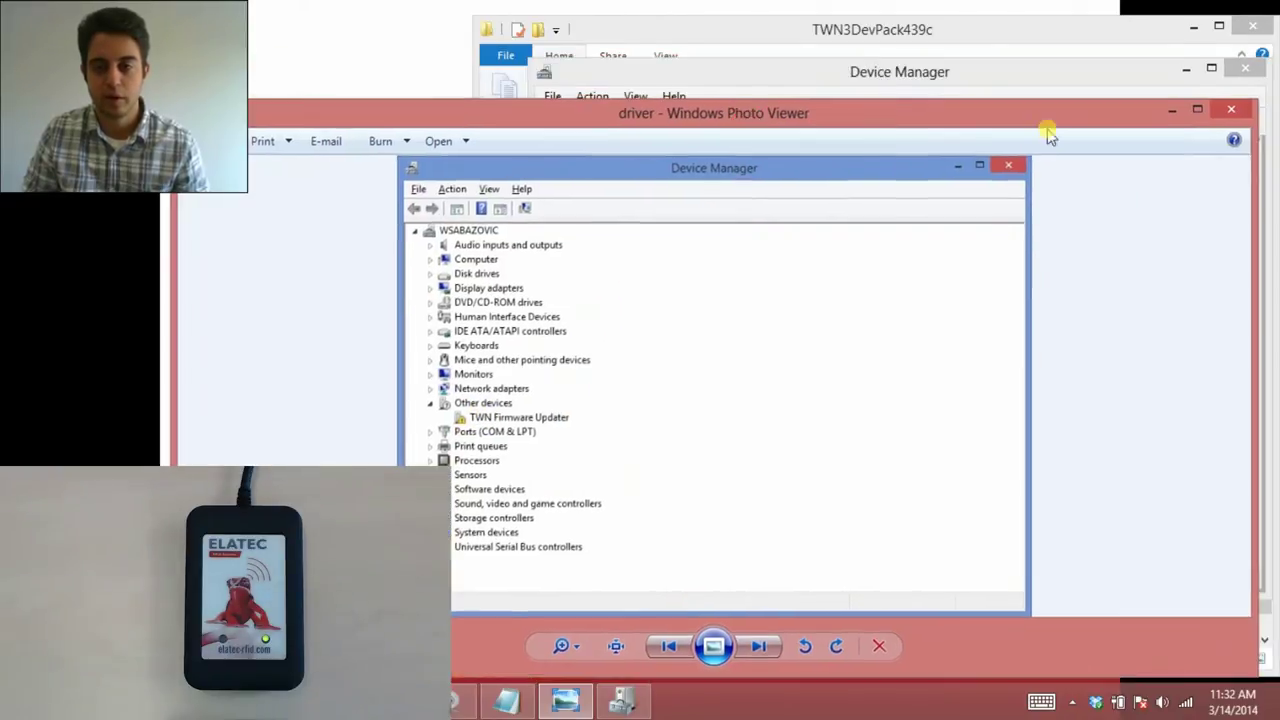
left_click(1174, 110)
Update the HID Keyboard Device driver from TWN3DevPack439c\Driver, then launch TWNConfig.
right_click(700, 321)
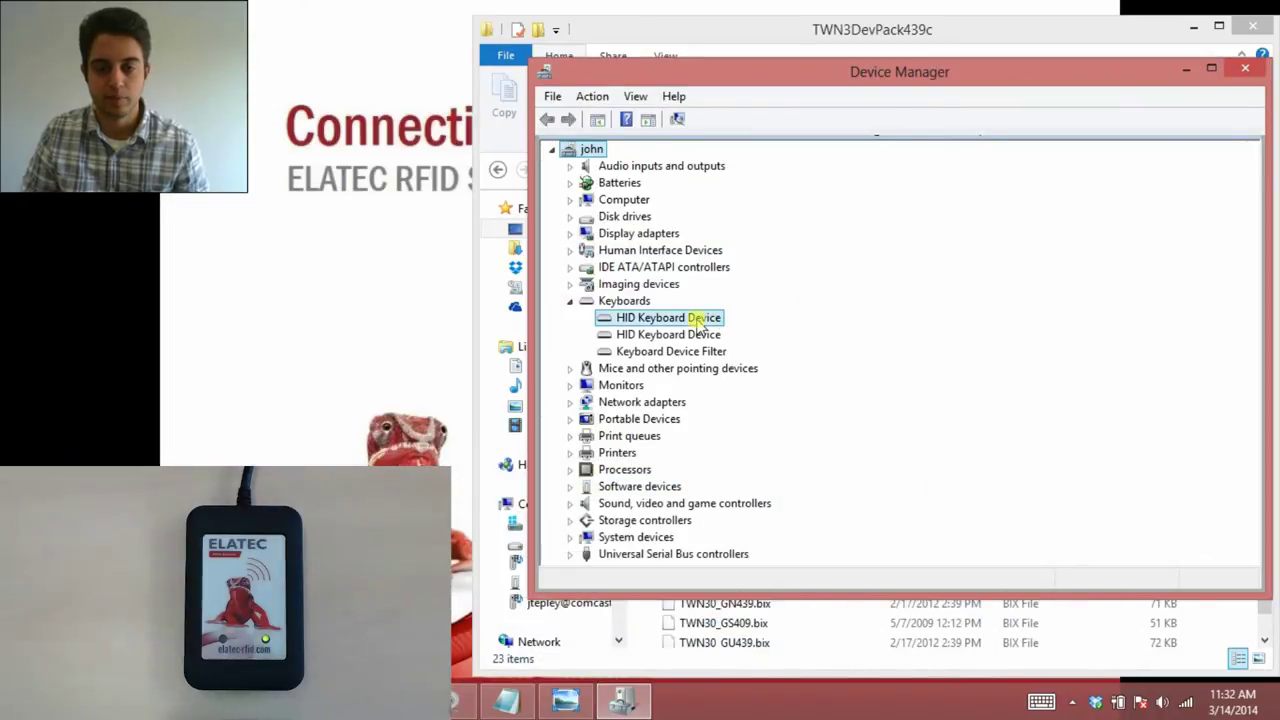
left_click(714, 334)
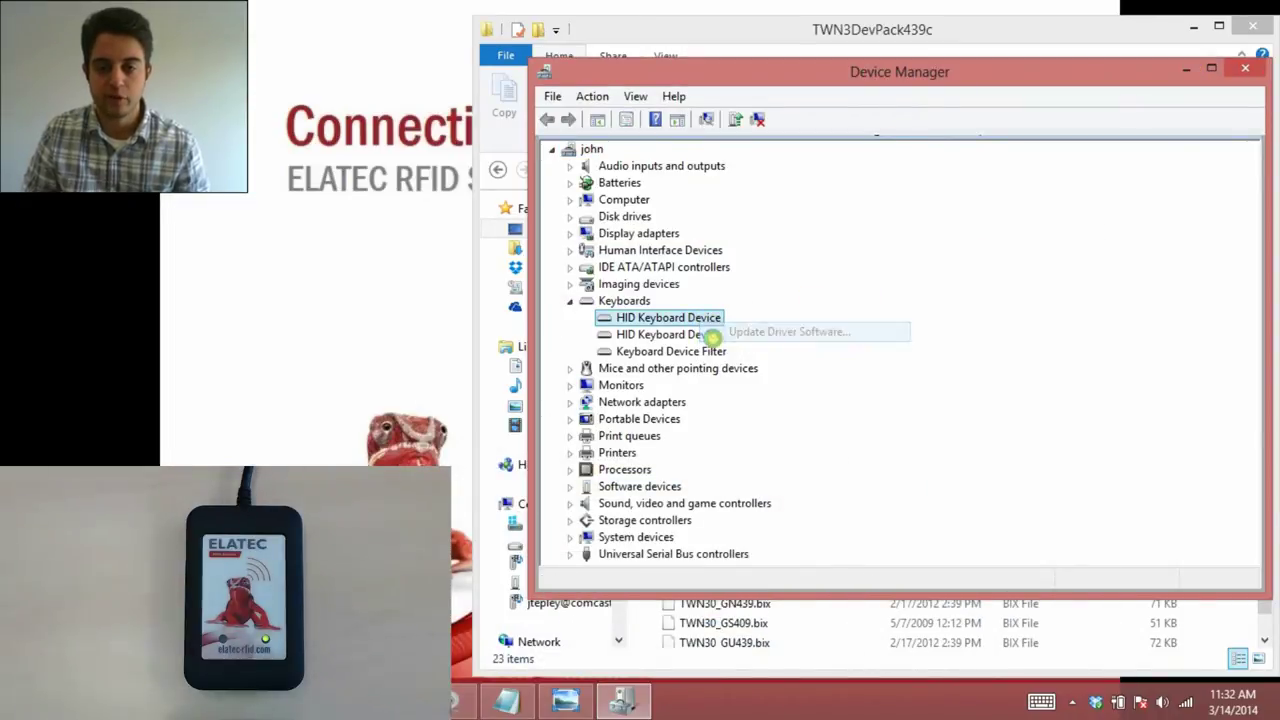
left_click(726, 402)
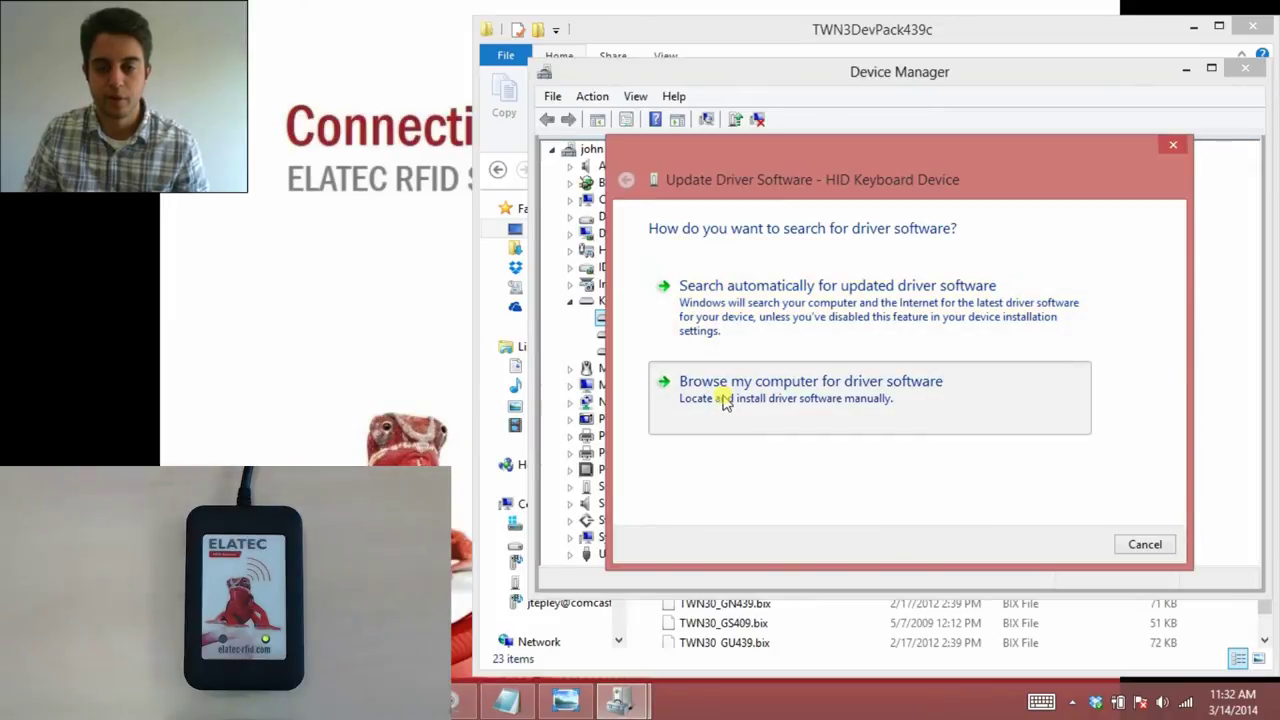
left_click(1087, 303)
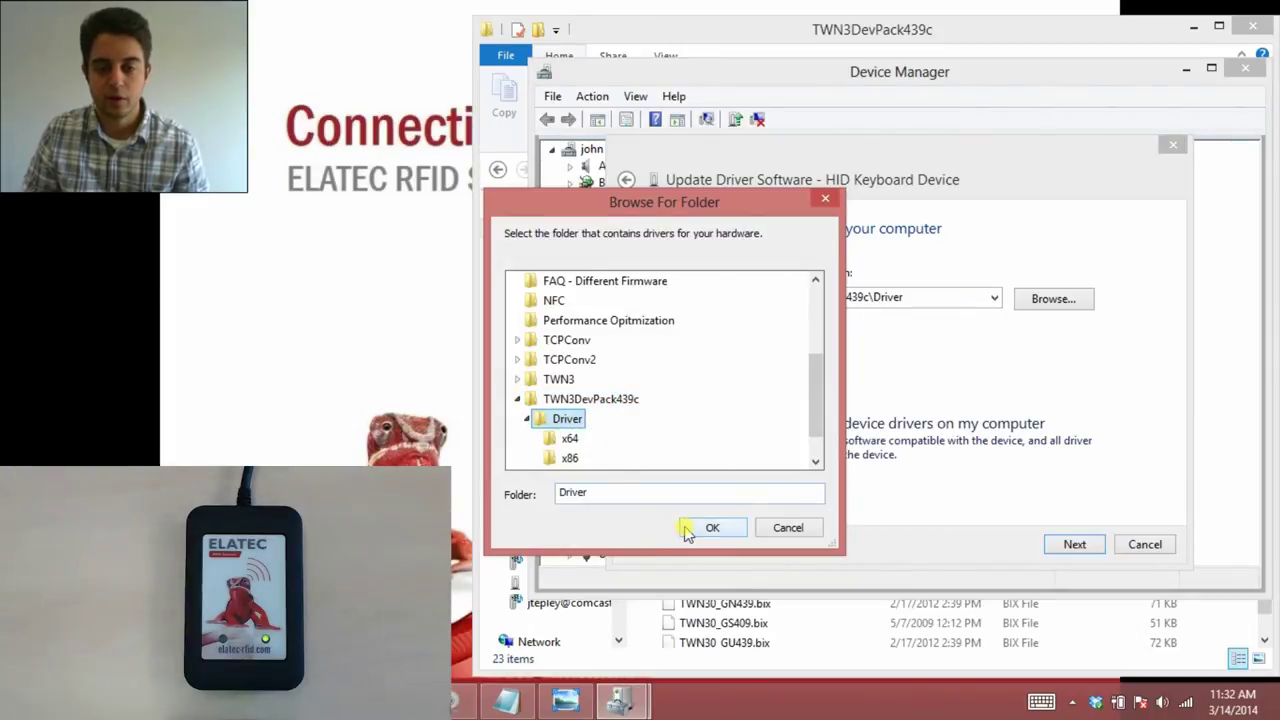
left_click(688, 528)
left_click(1076, 547)
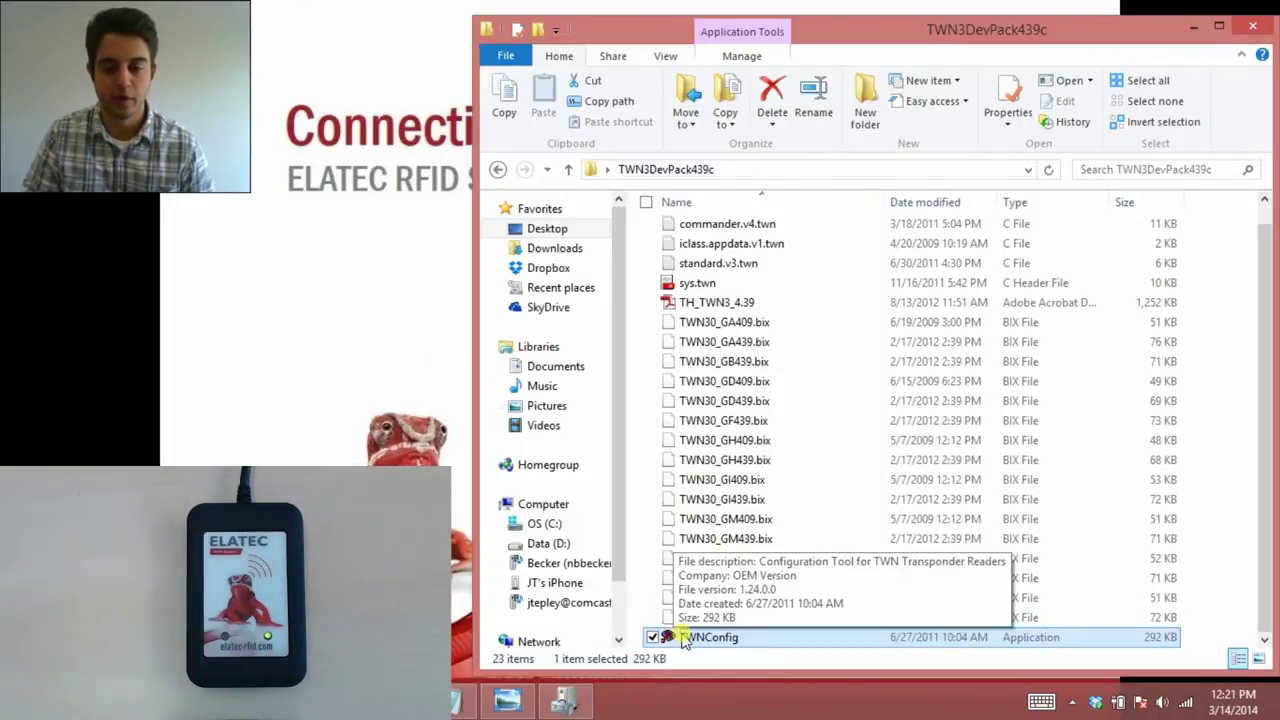
double_click(700, 637)
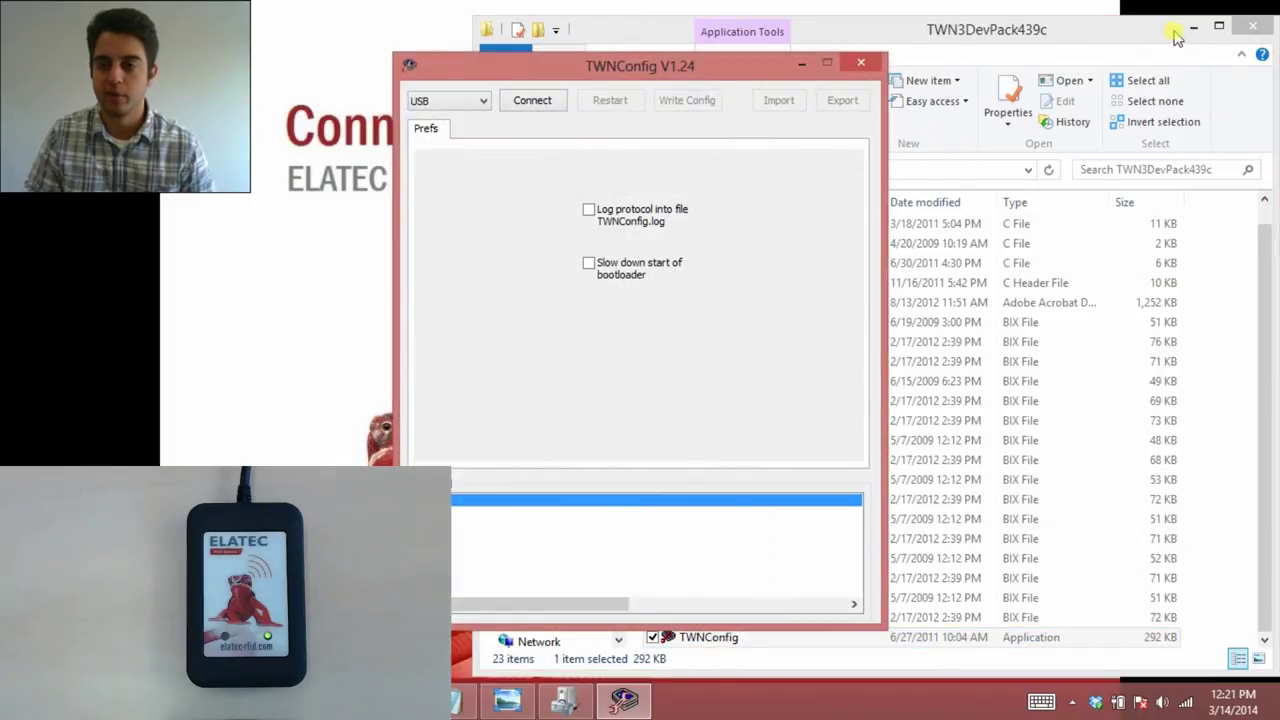
Scan a card so its ID is typed into a new Notepad note, then return to TWNConfig.
left_click(1193, 28)
left_click_drag(733, 68, 1110, 44)
left_click(462, 700)
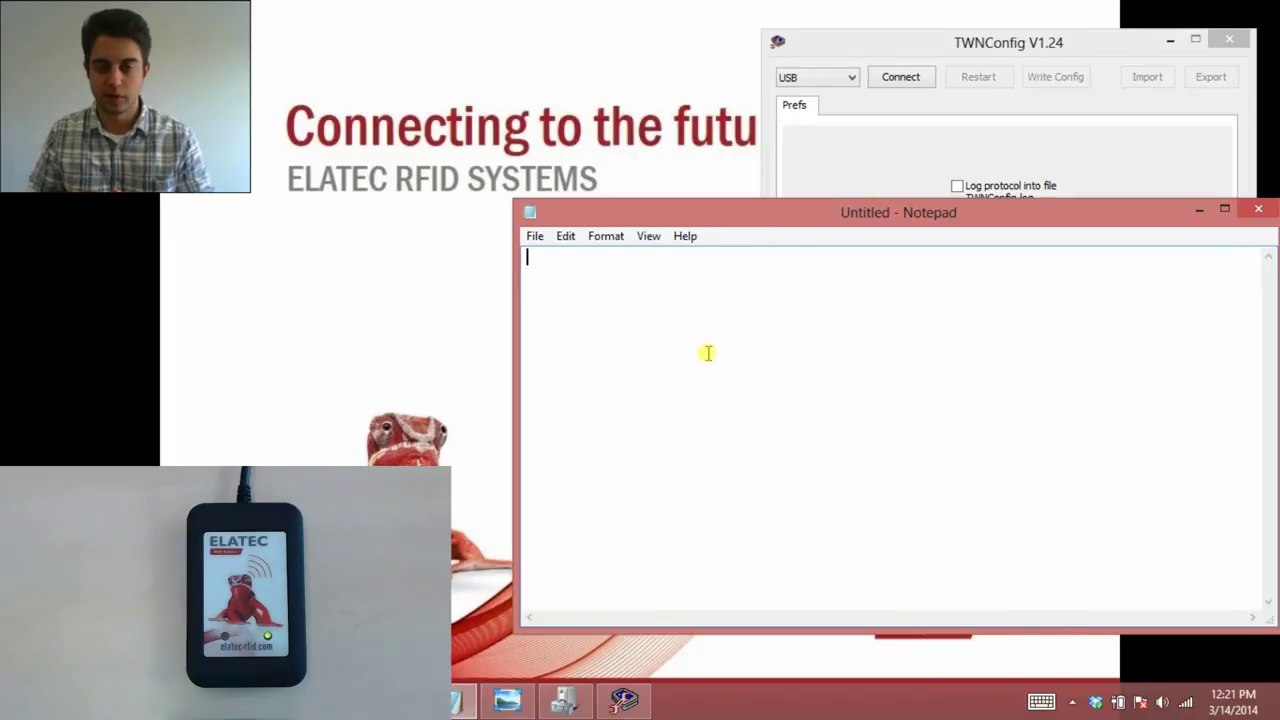
key("Return")
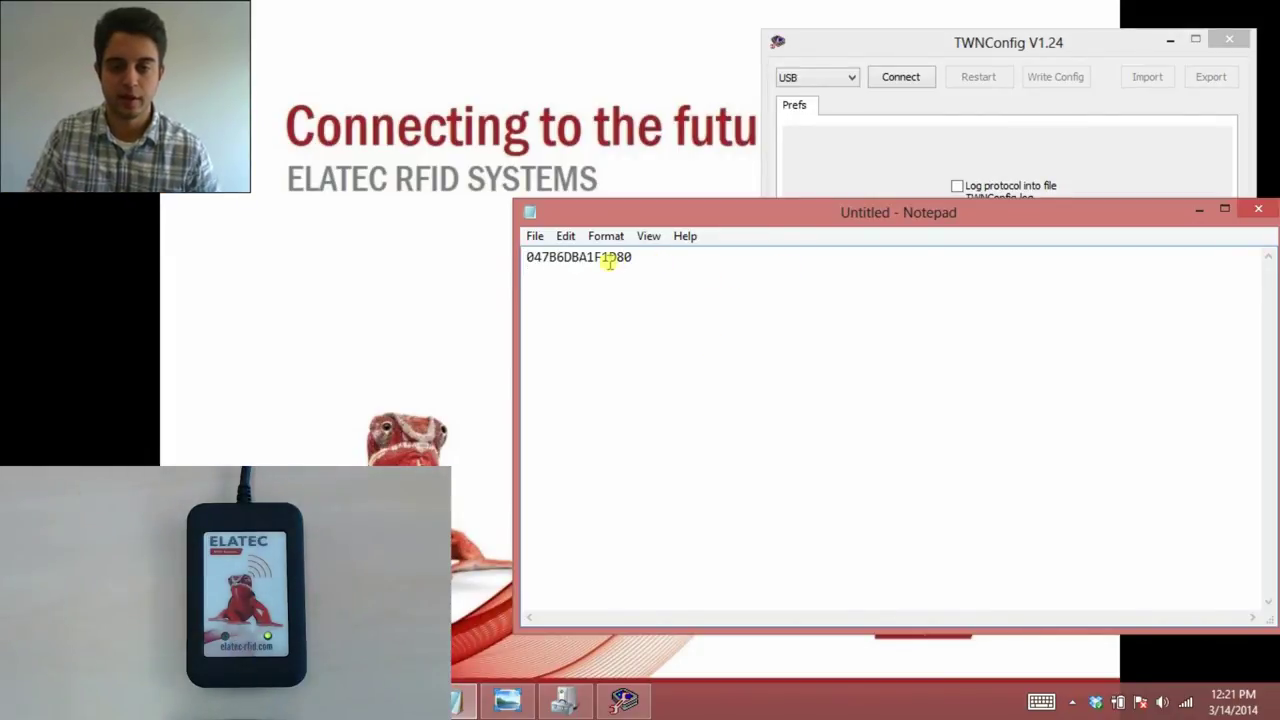
left_click(1200, 209)
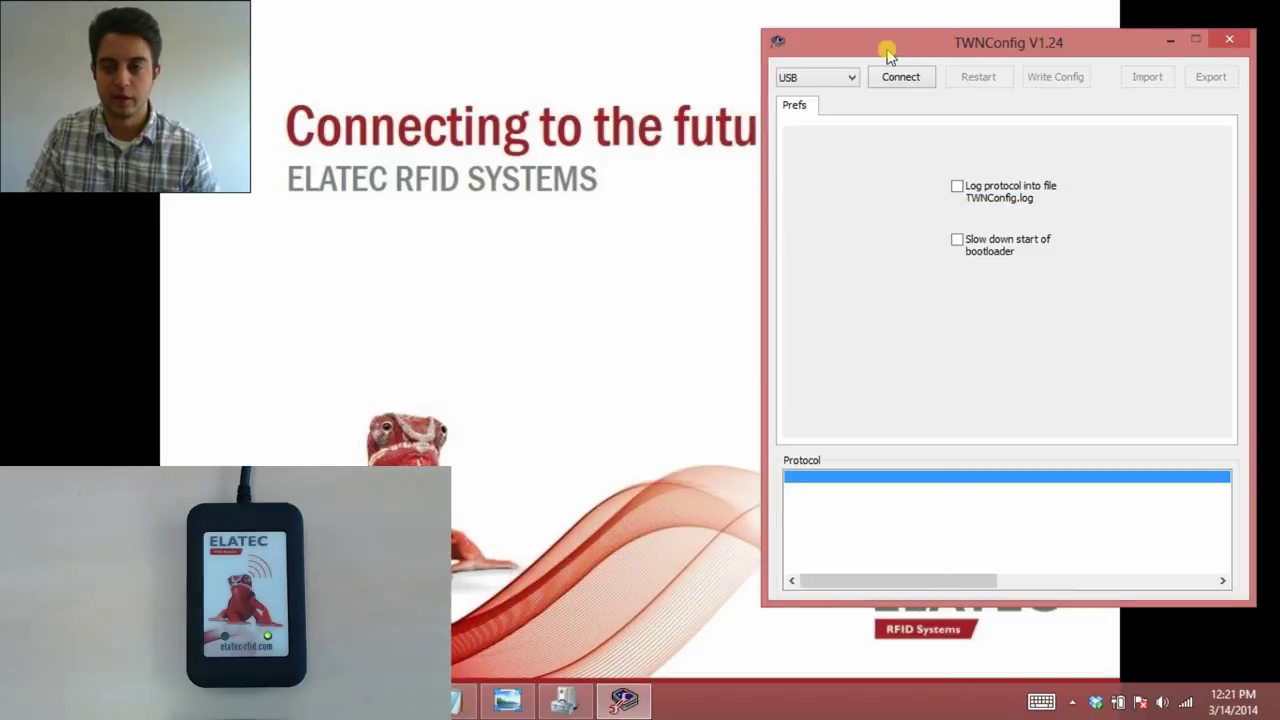
left_click(897, 78)
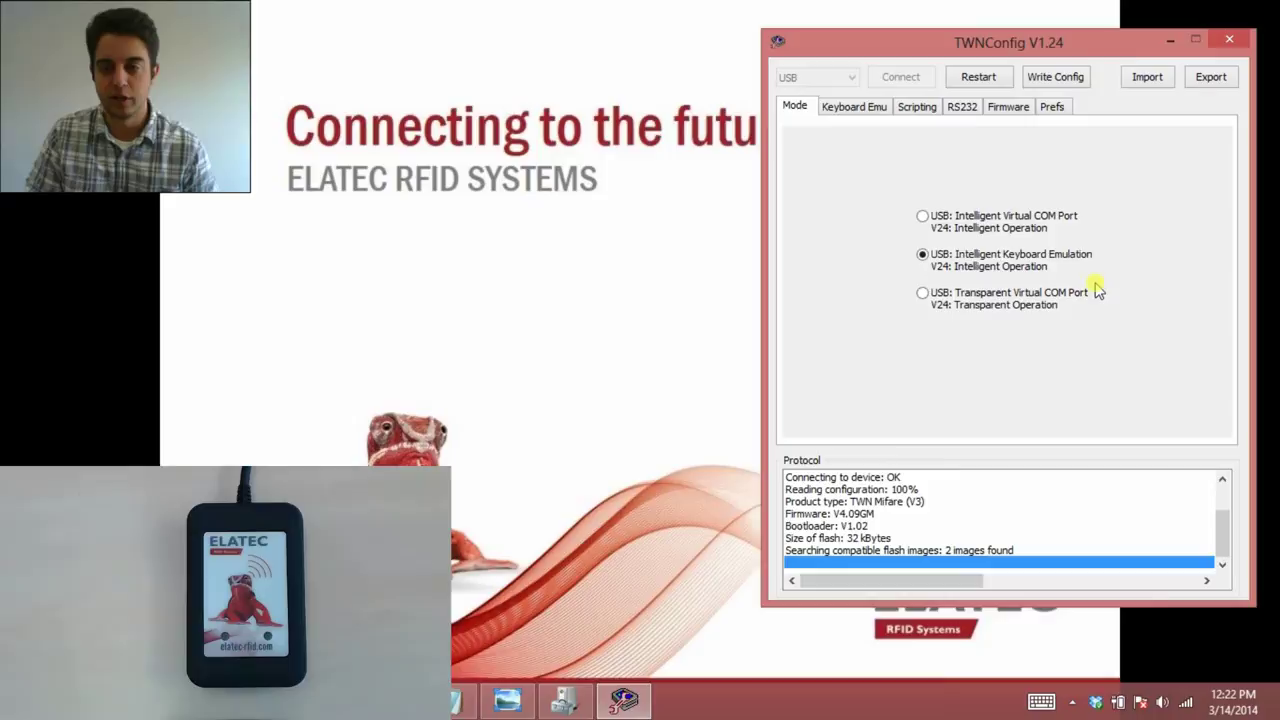
Switch the reader to Intelligent Virtual COM Port, then back to USB Intelligent Keyboard Emulation.
left_click(1038, 230)
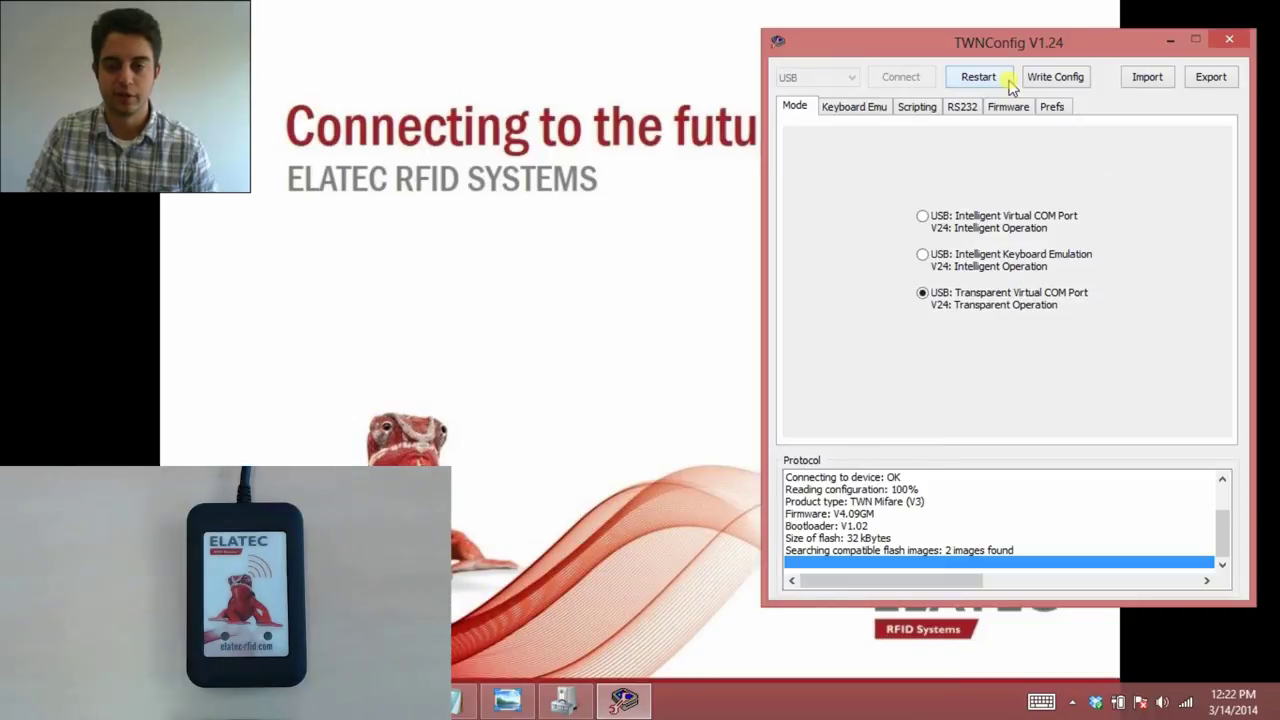
left_click(998, 265)
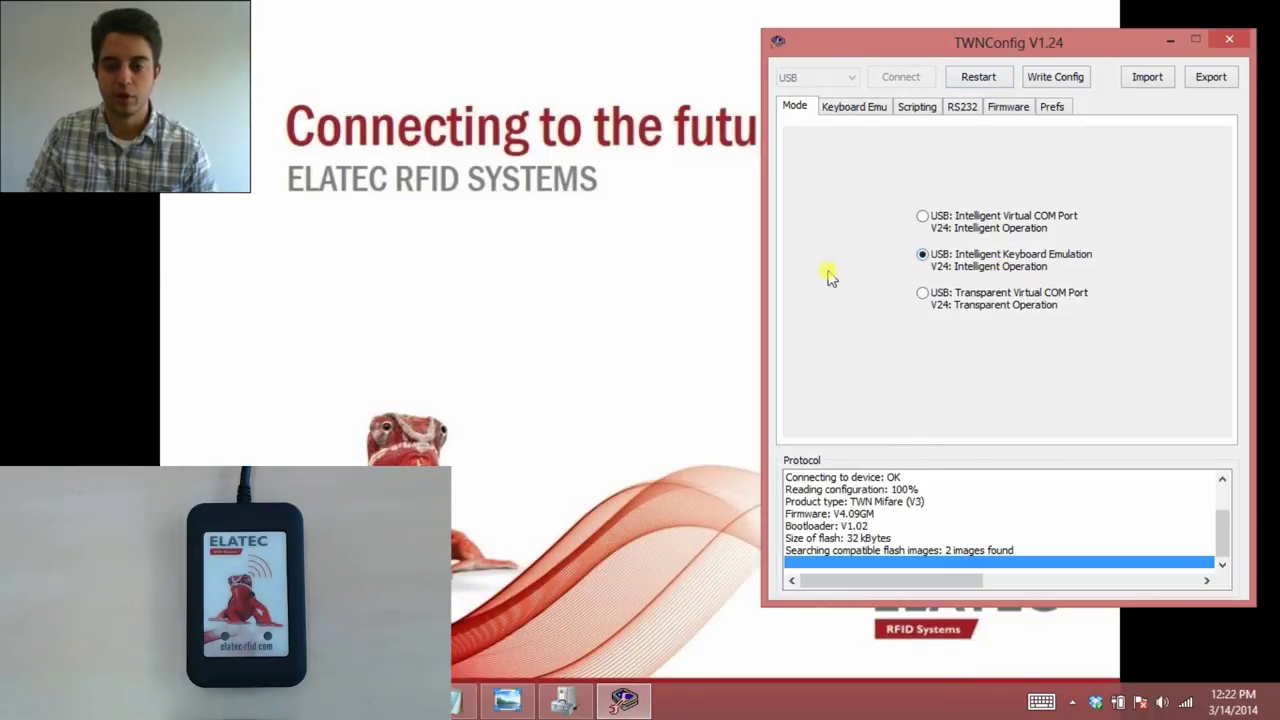
Set Key Repeat Rate to 200 ms on Keyboard Emu, write the config and restart the reader.
left_click(855, 107)
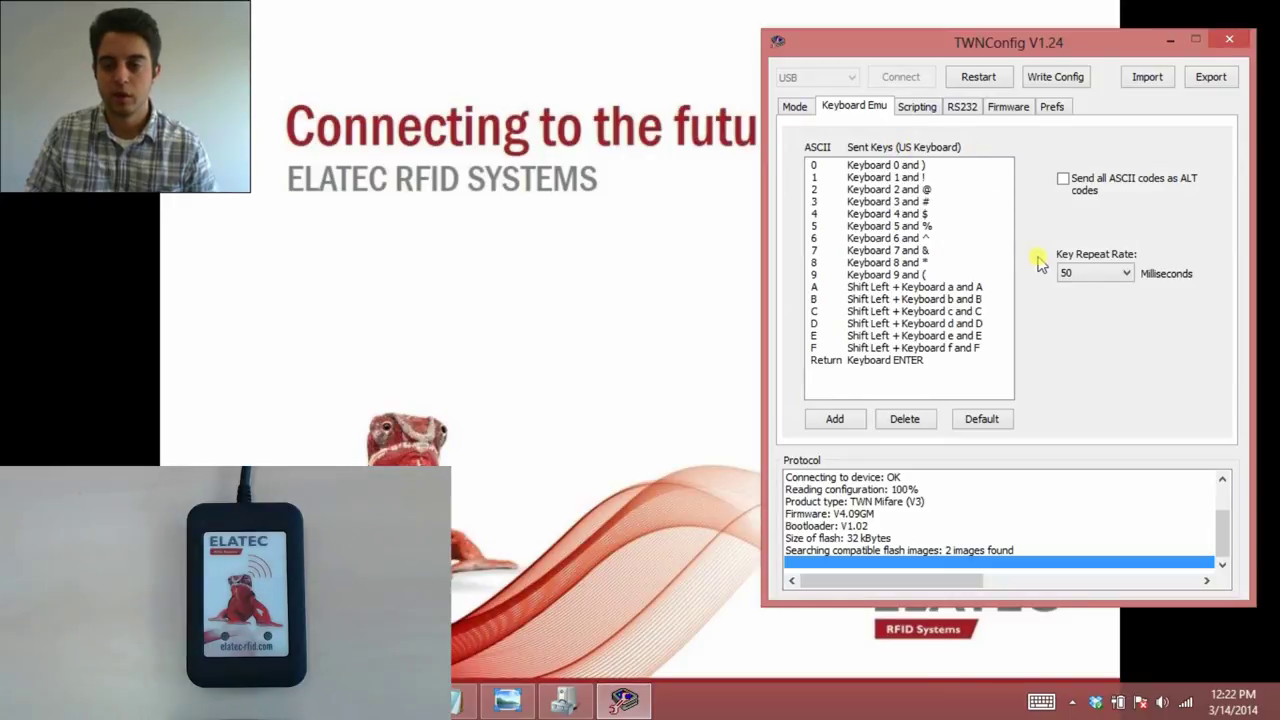
left_click(1087, 271)
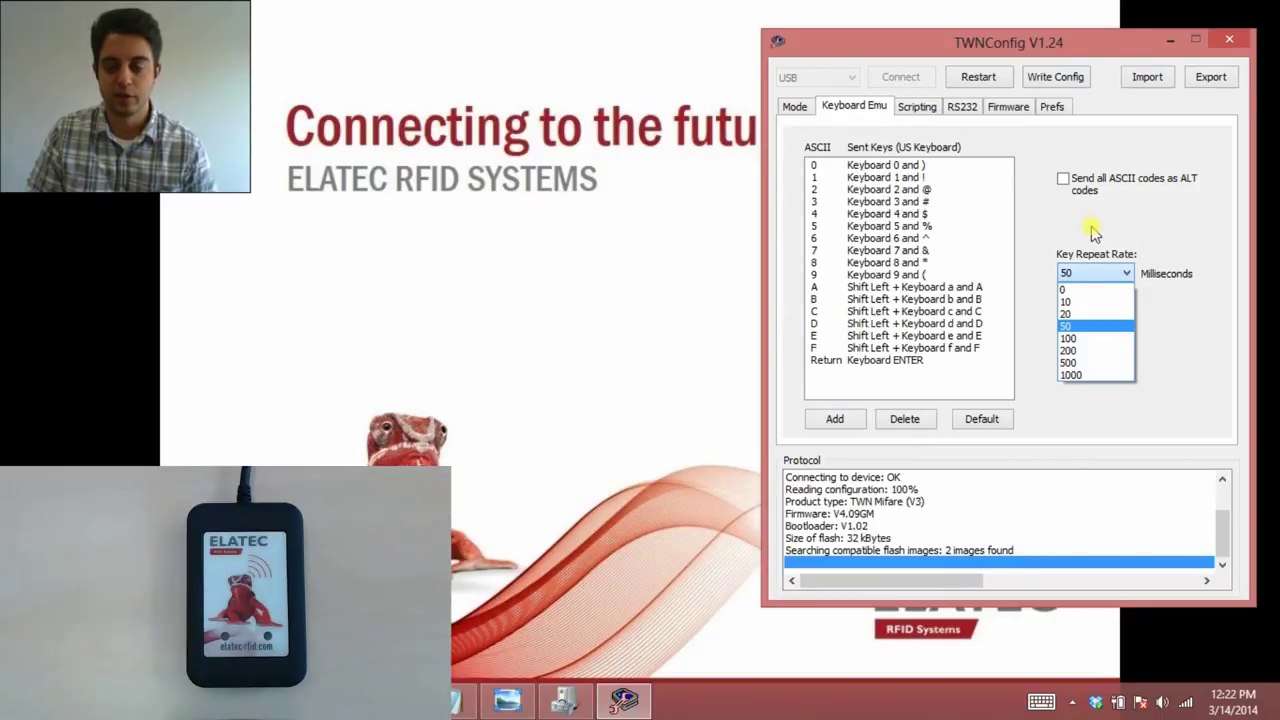
left_click(1070, 347)
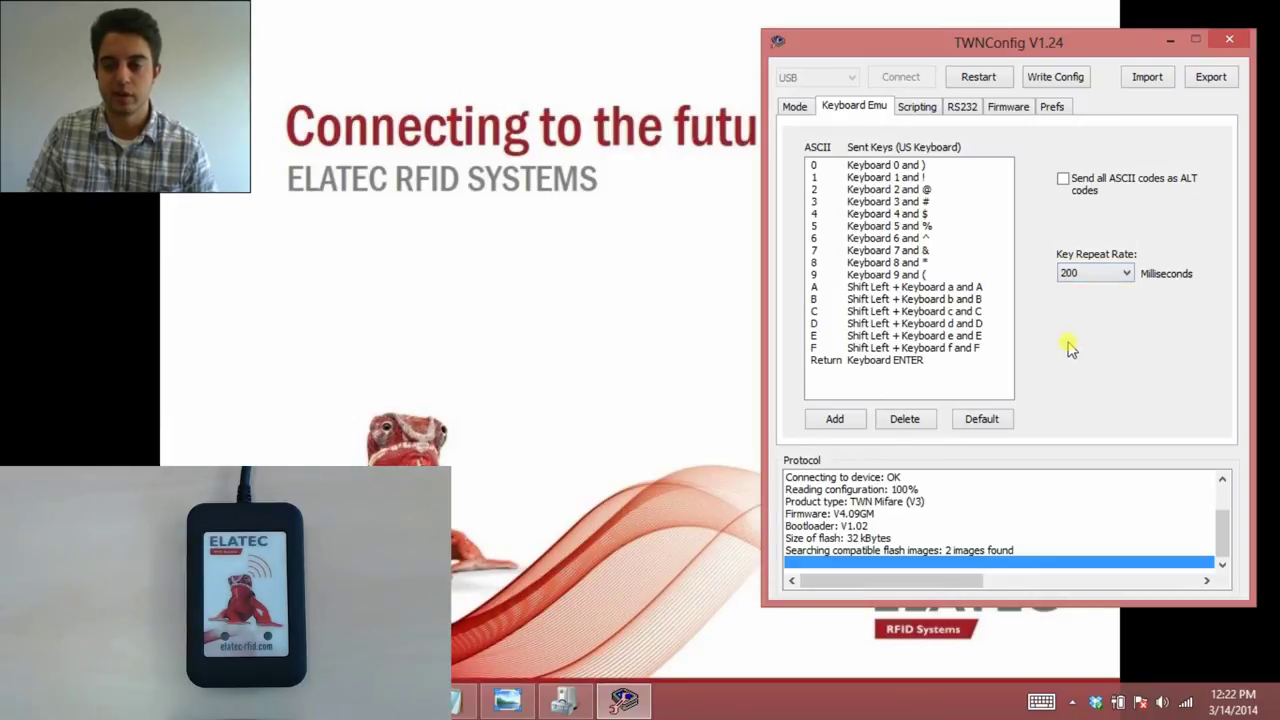
left_click(1030, 80)
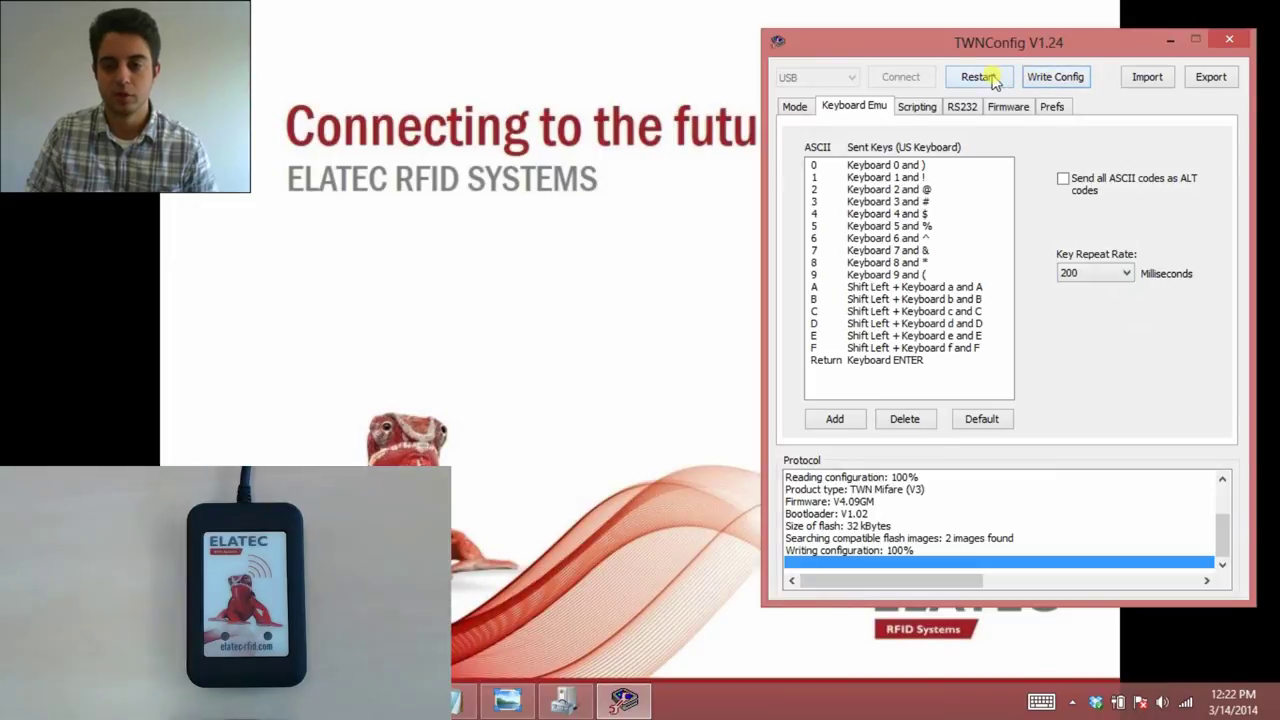
left_click(990, 79)
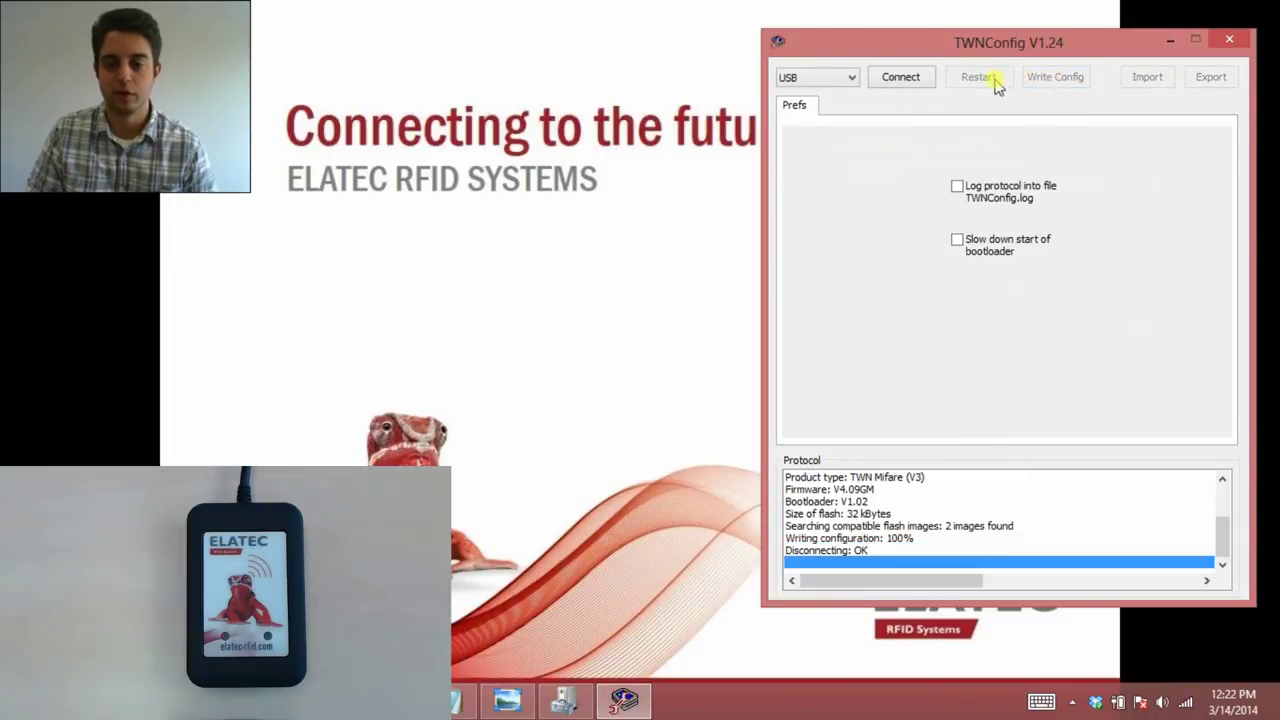
Scan the card again in Notepad to confirm its ID lands on its own line, then reconnect.
left_click(463, 700)
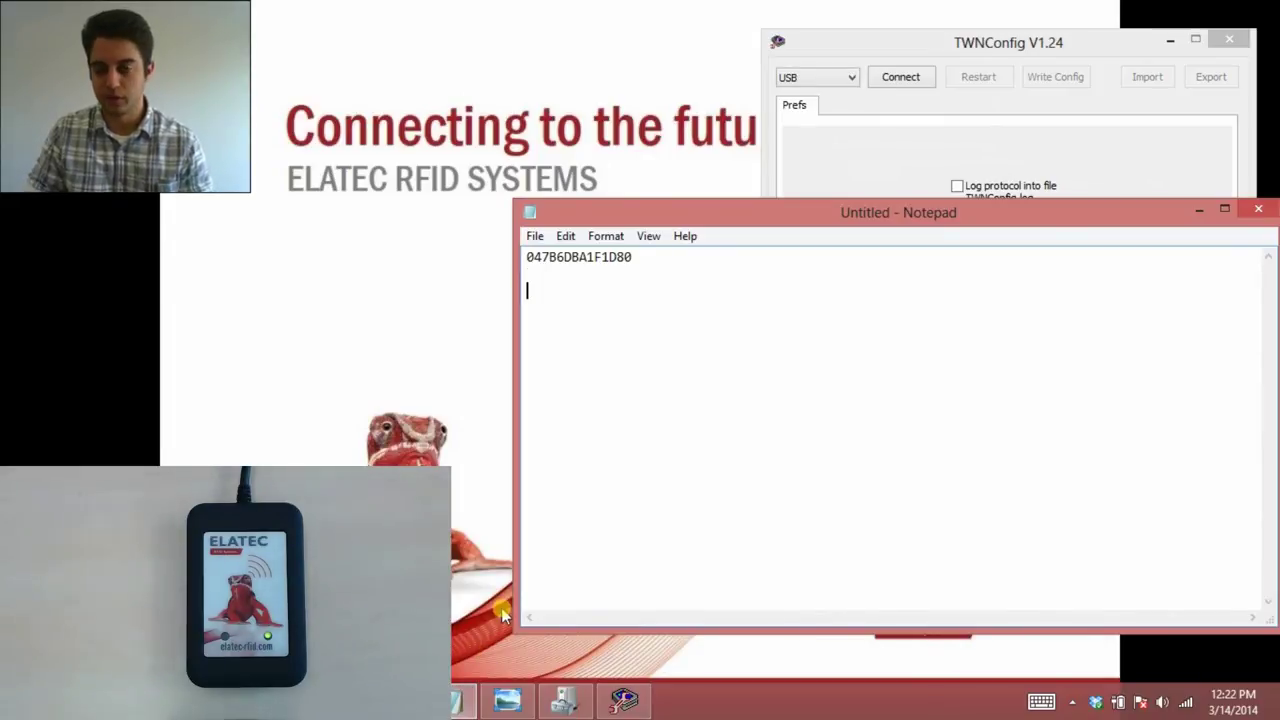
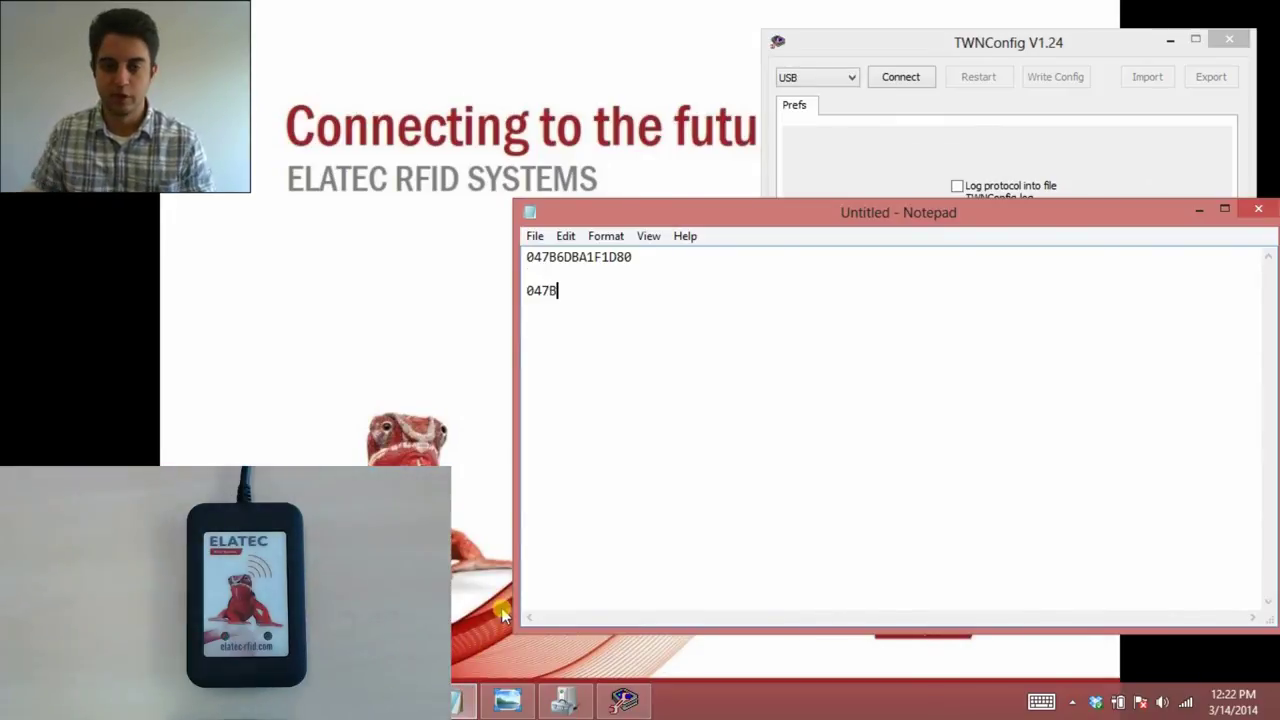
key("Return")
left_click(1199, 210)
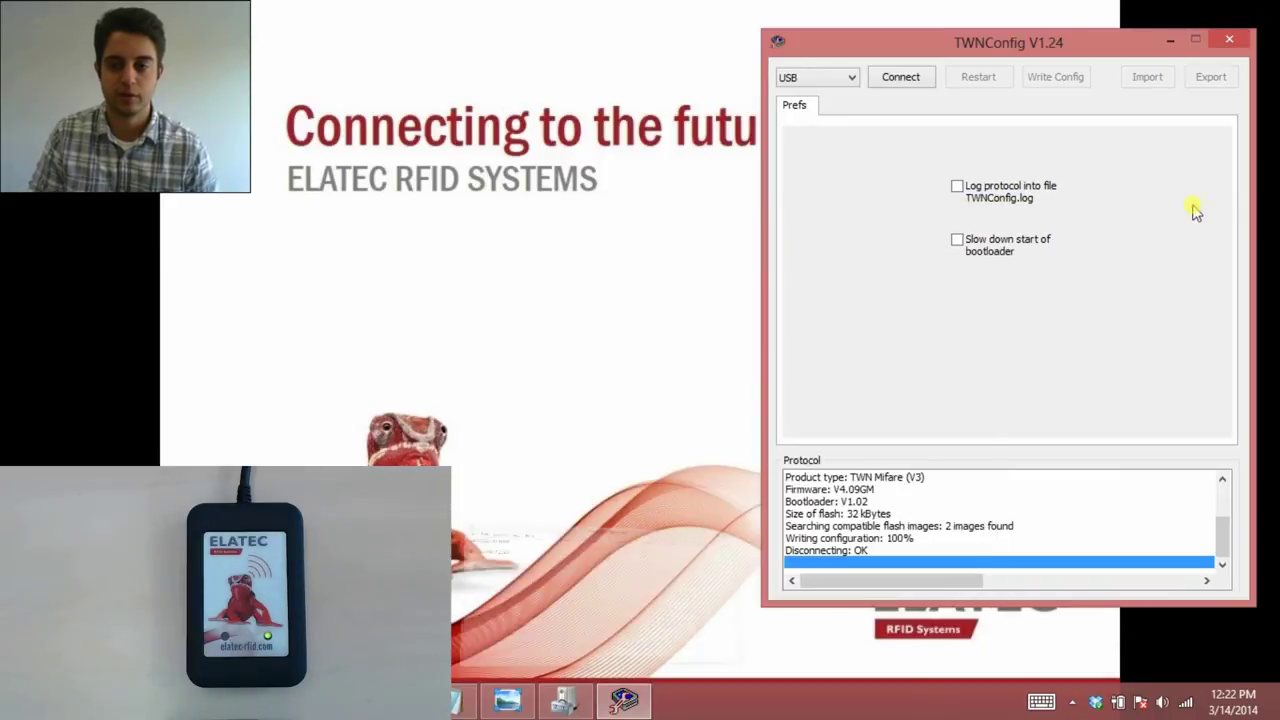
left_click(912, 84)
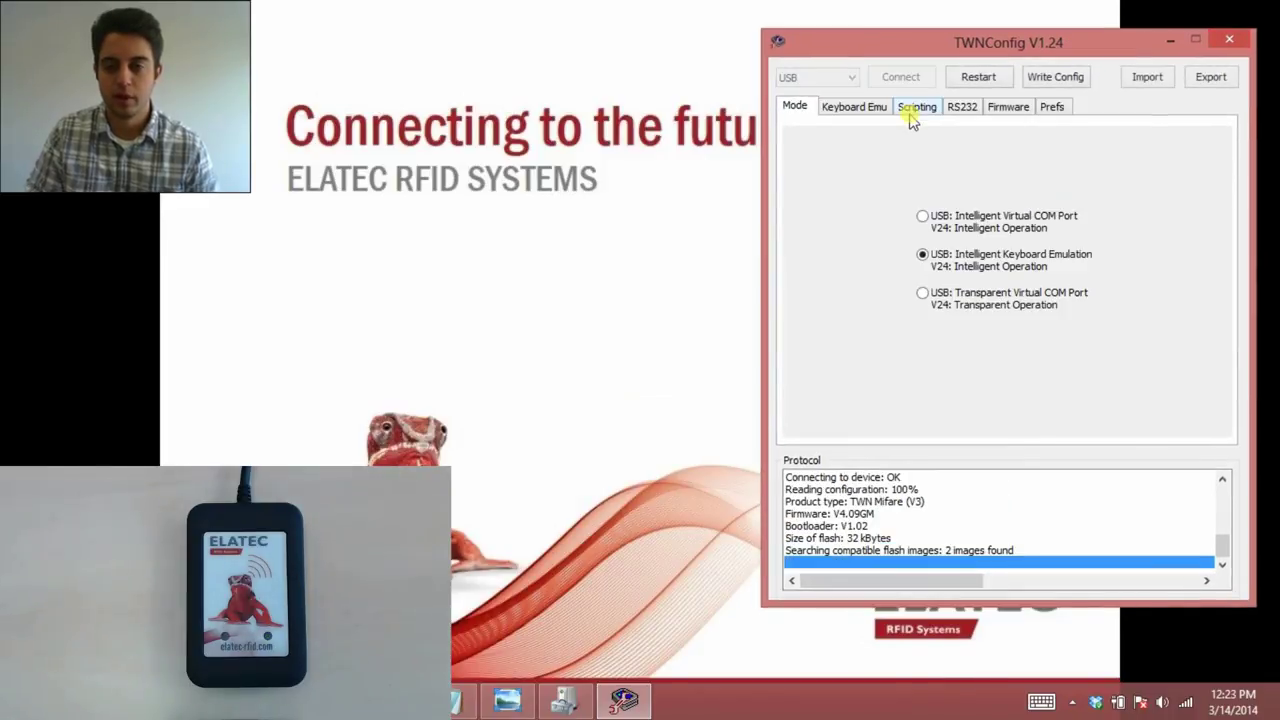
Look through the Scripting tab (cancelling Select Script) and RS232 settings, then show the firmware images.
left_click(914, 108)
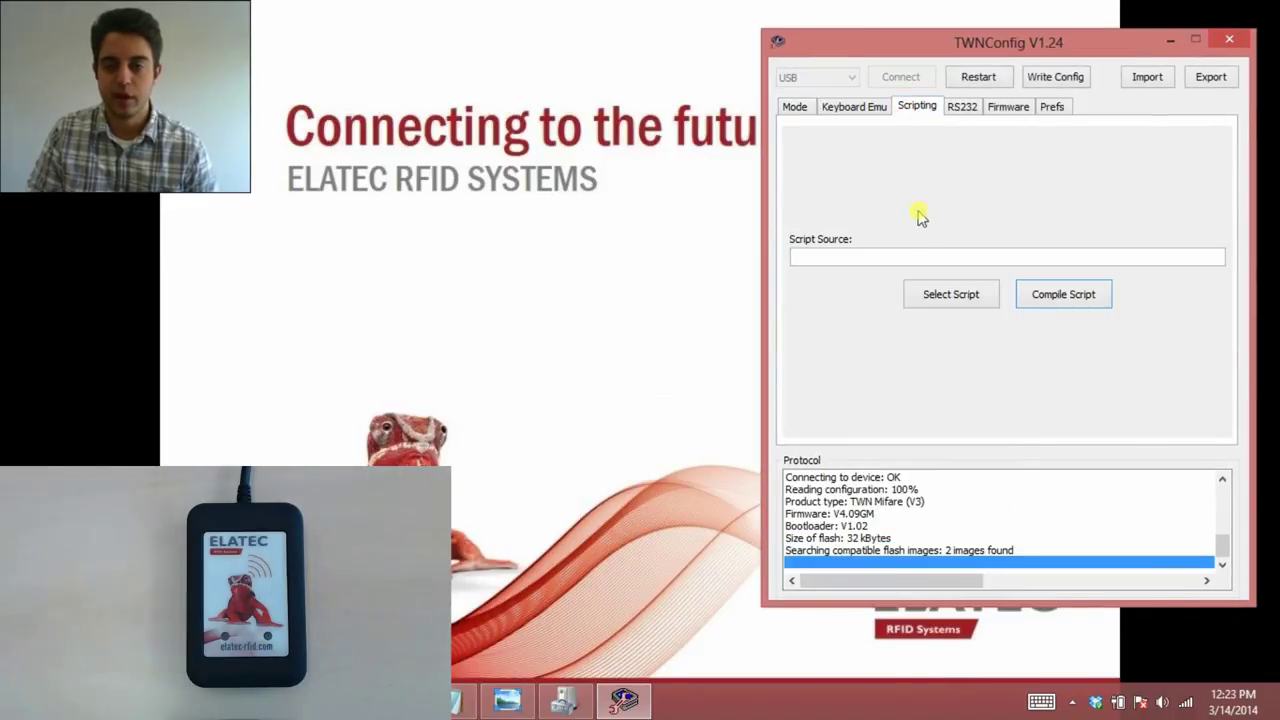
left_click(951, 294)
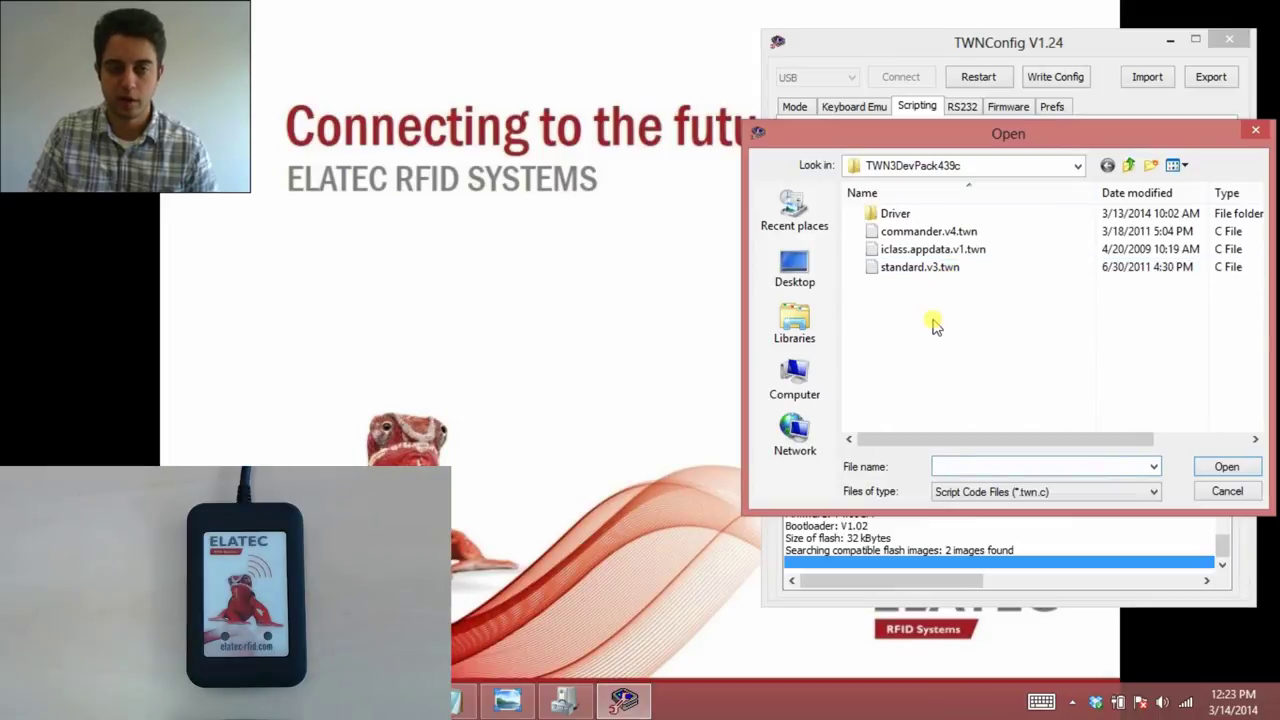
left_click(1226, 491)
left_click(964, 108)
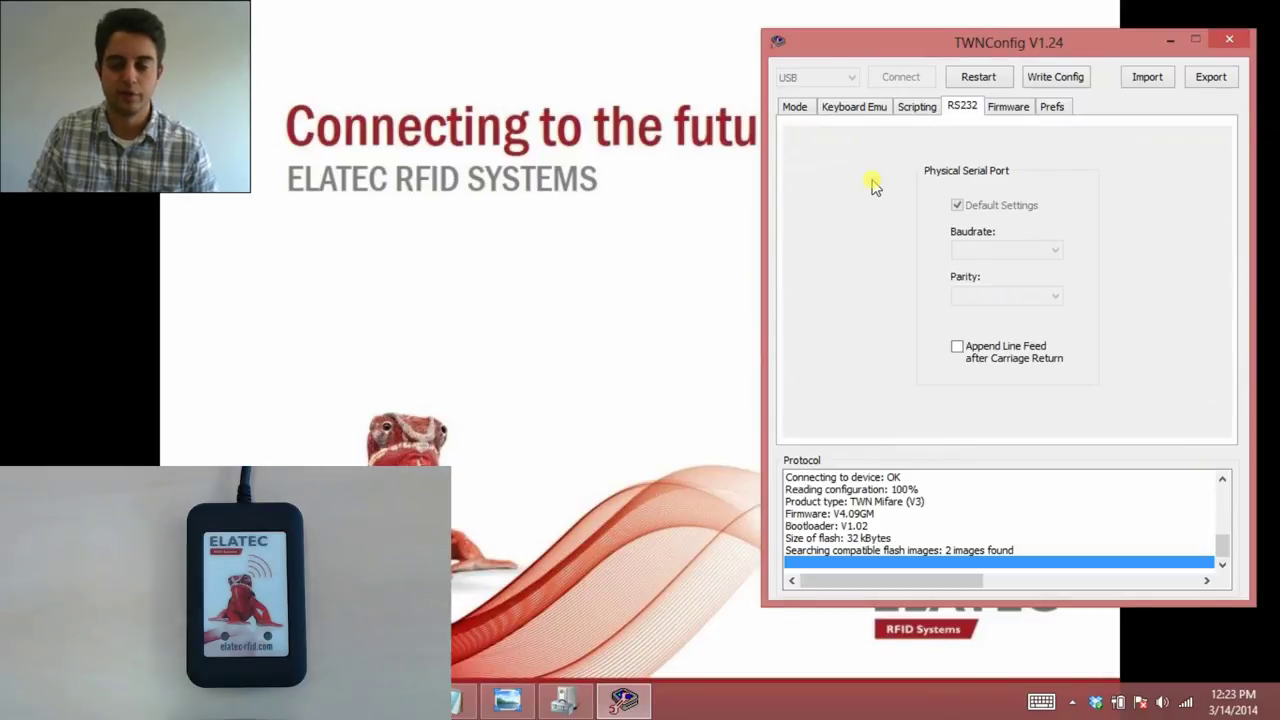
left_click(1001, 106)
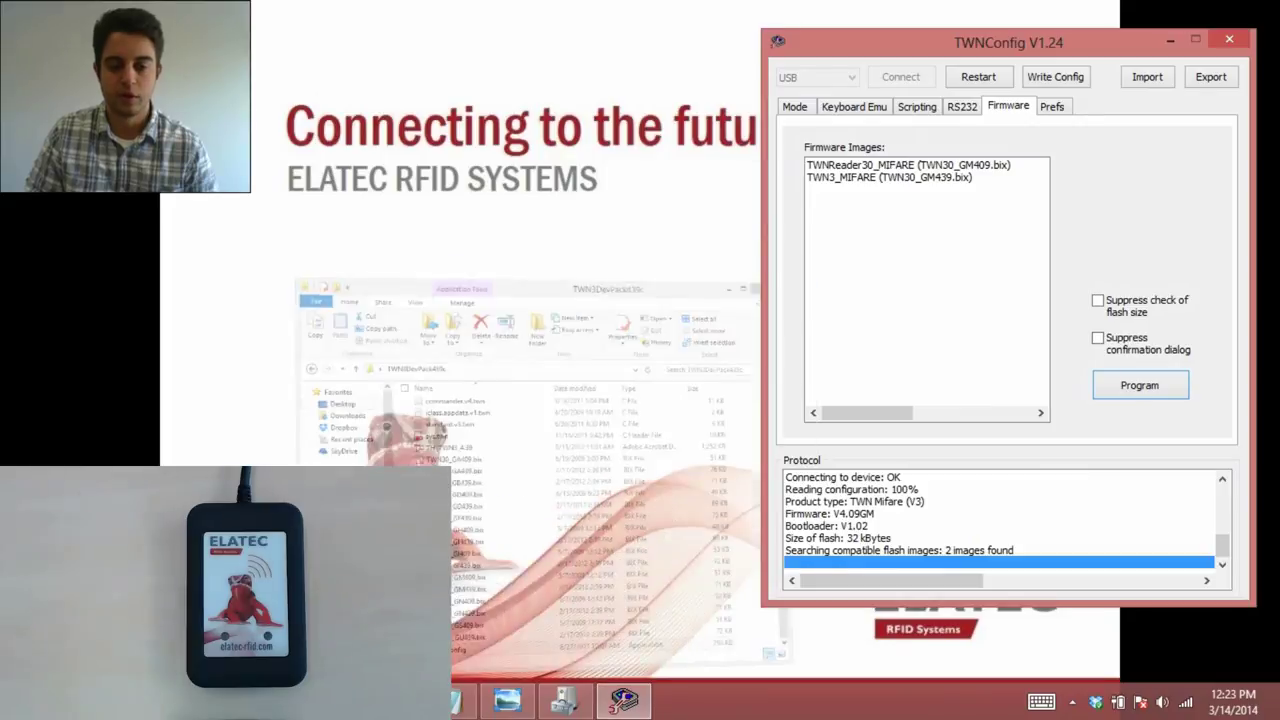
left_click(563, 700)
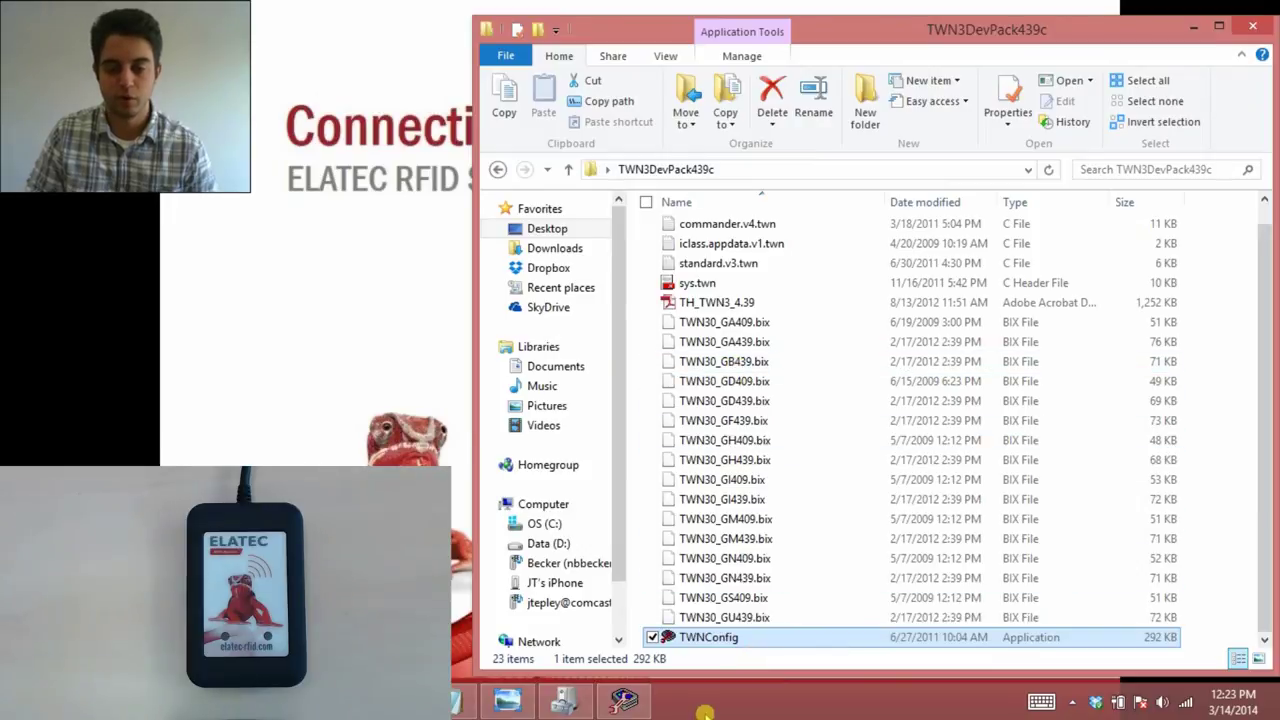
left_click(1203, 28)
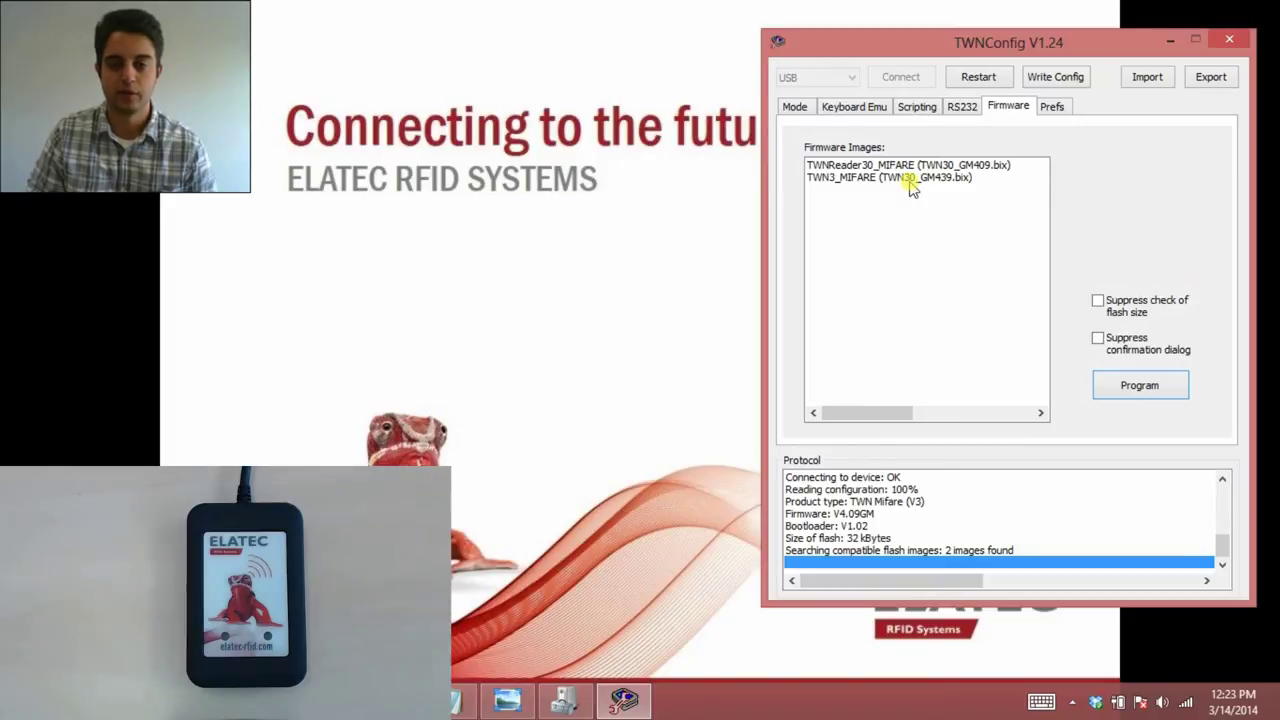
double_click(910, 178)
Confirm flashing the reader with the TWN30_GM439.bix firmware in the warning dialog.
left_click(1071, 368)
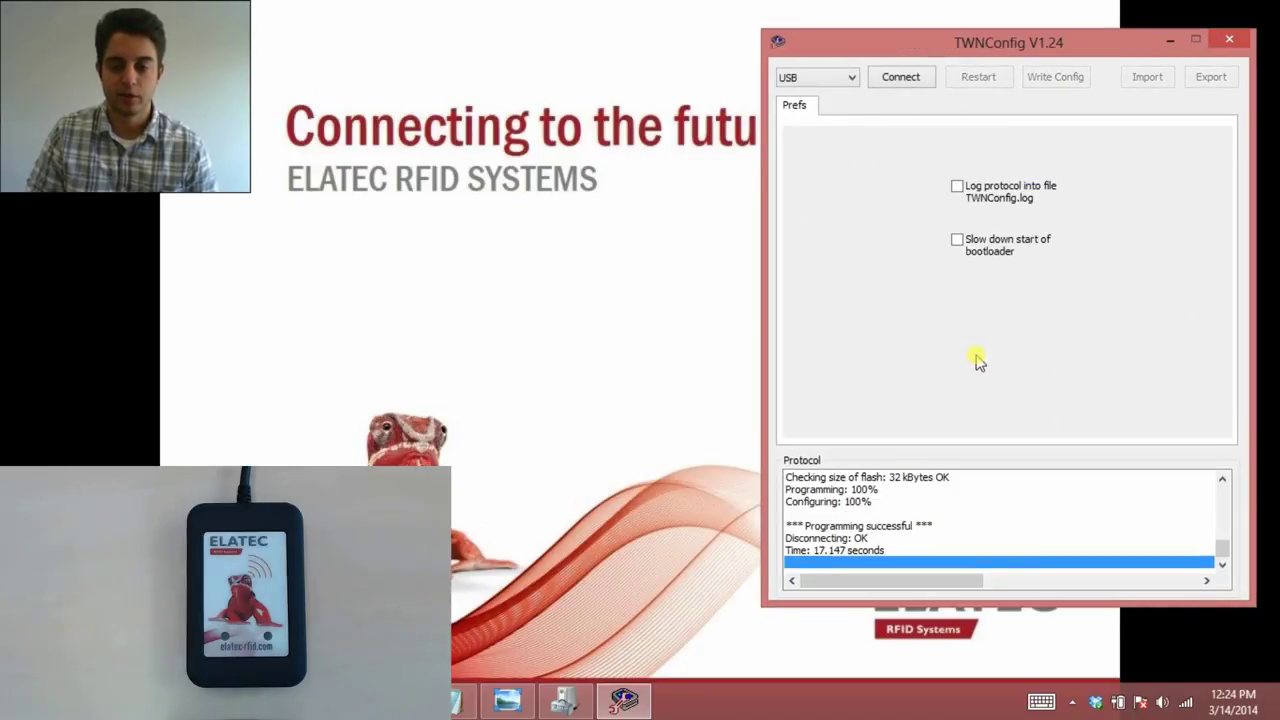
Reconnect, confirm firmware V4.39GM, and review Prefs, Keyboard Emu, Mode, Scripting and Firmware tabs.
left_click(922, 82)
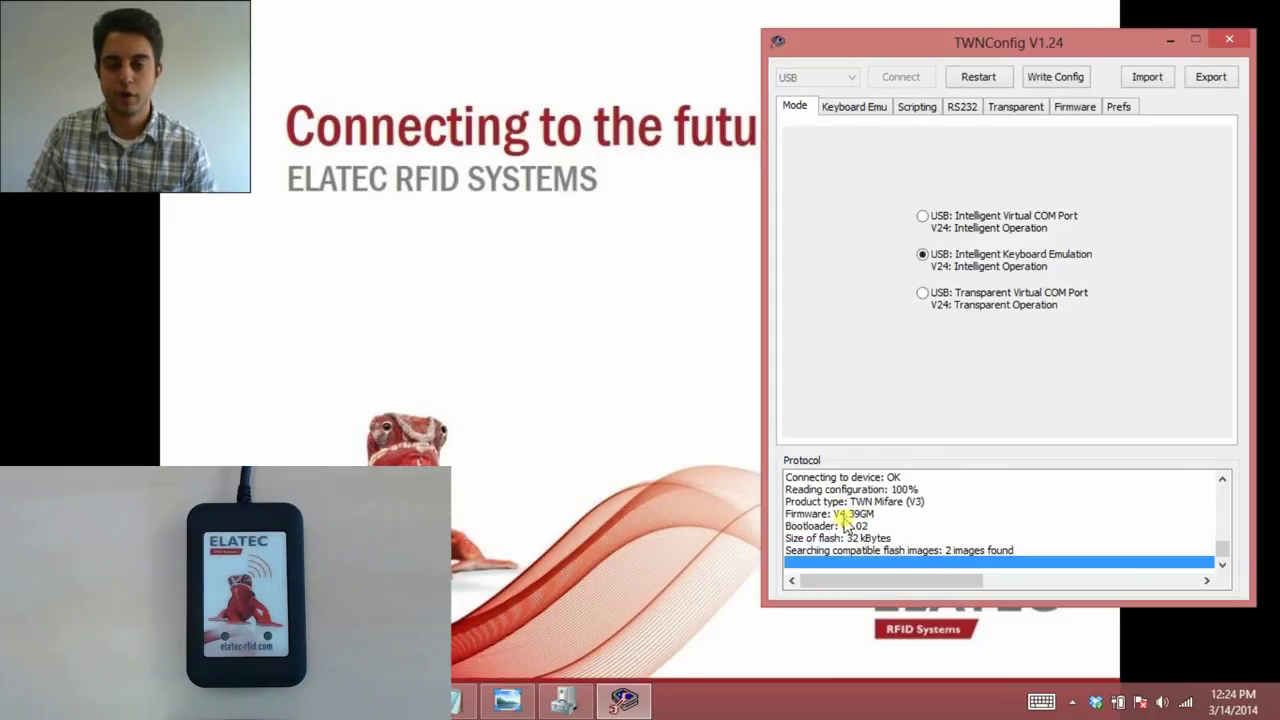
left_click(1118, 108)
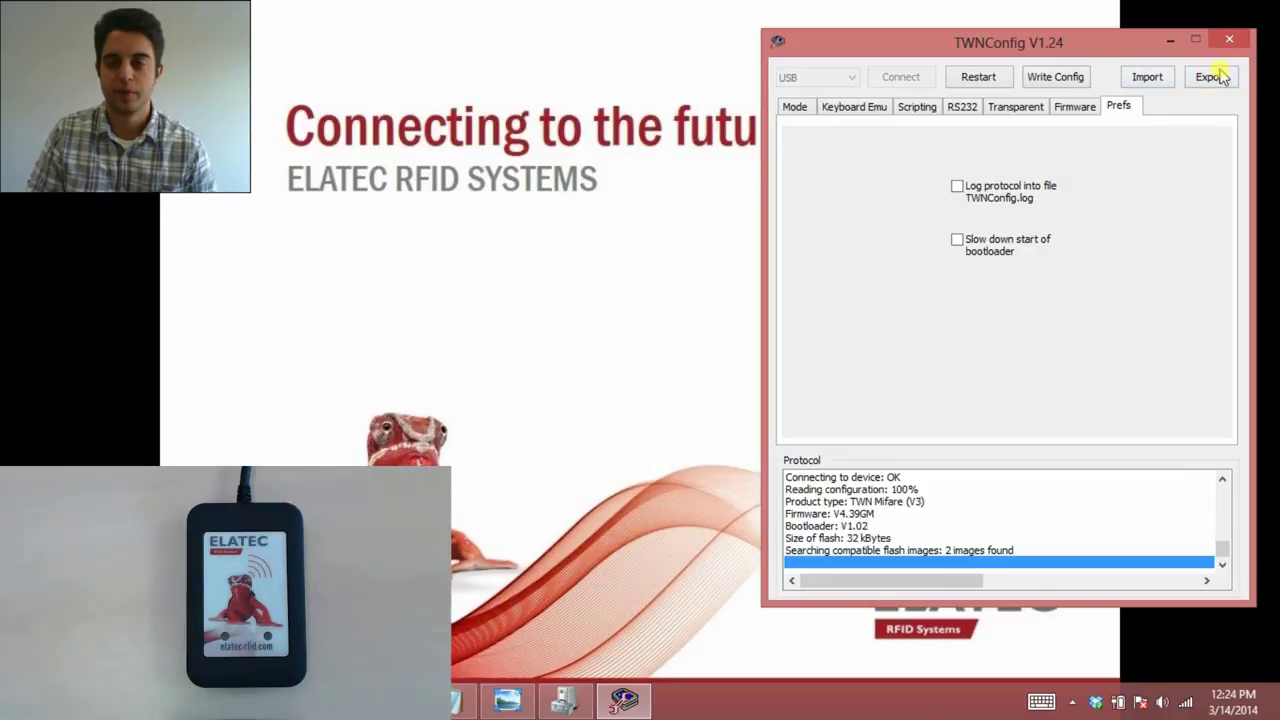
left_click(856, 107)
left_click(812, 110)
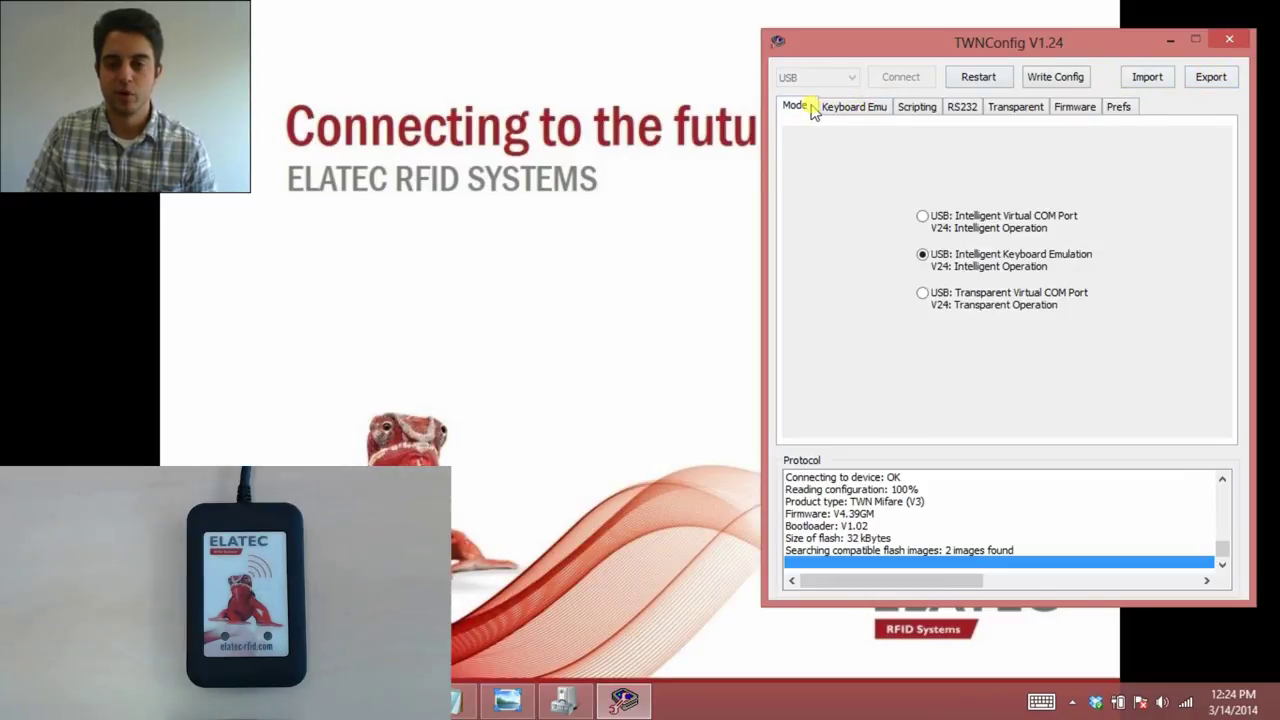
left_click(917, 107)
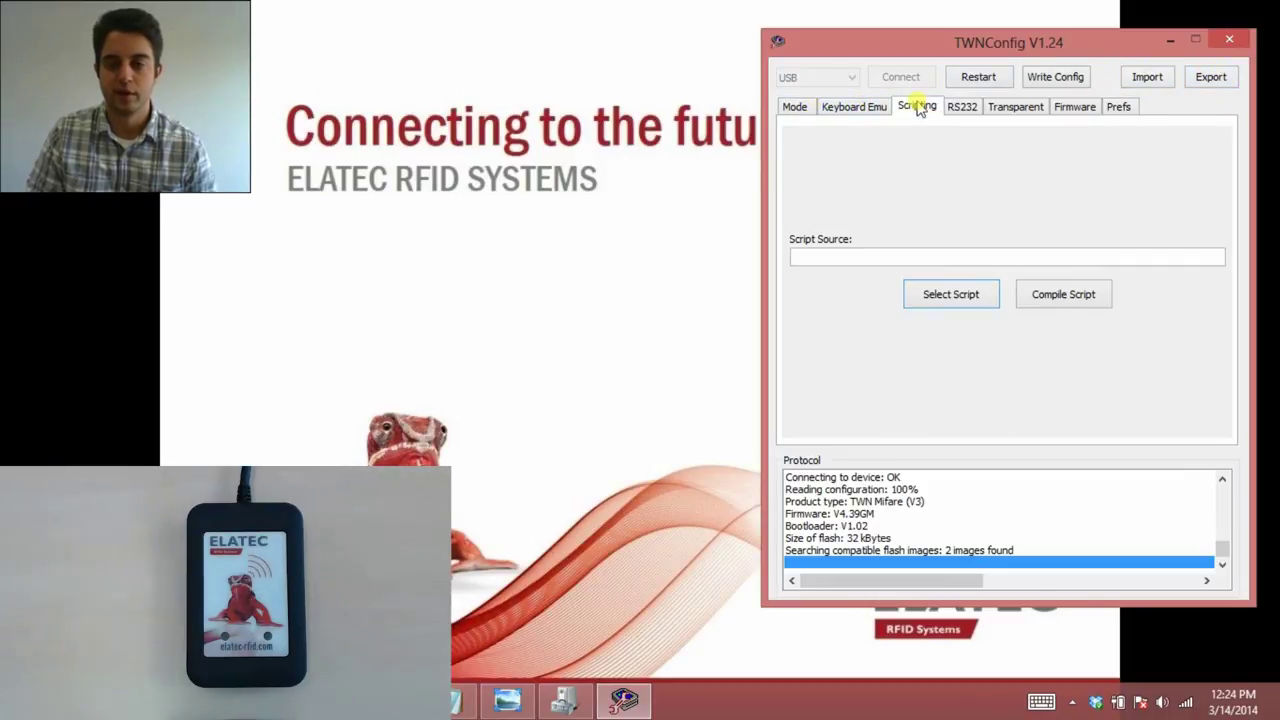
left_click(1062, 110)
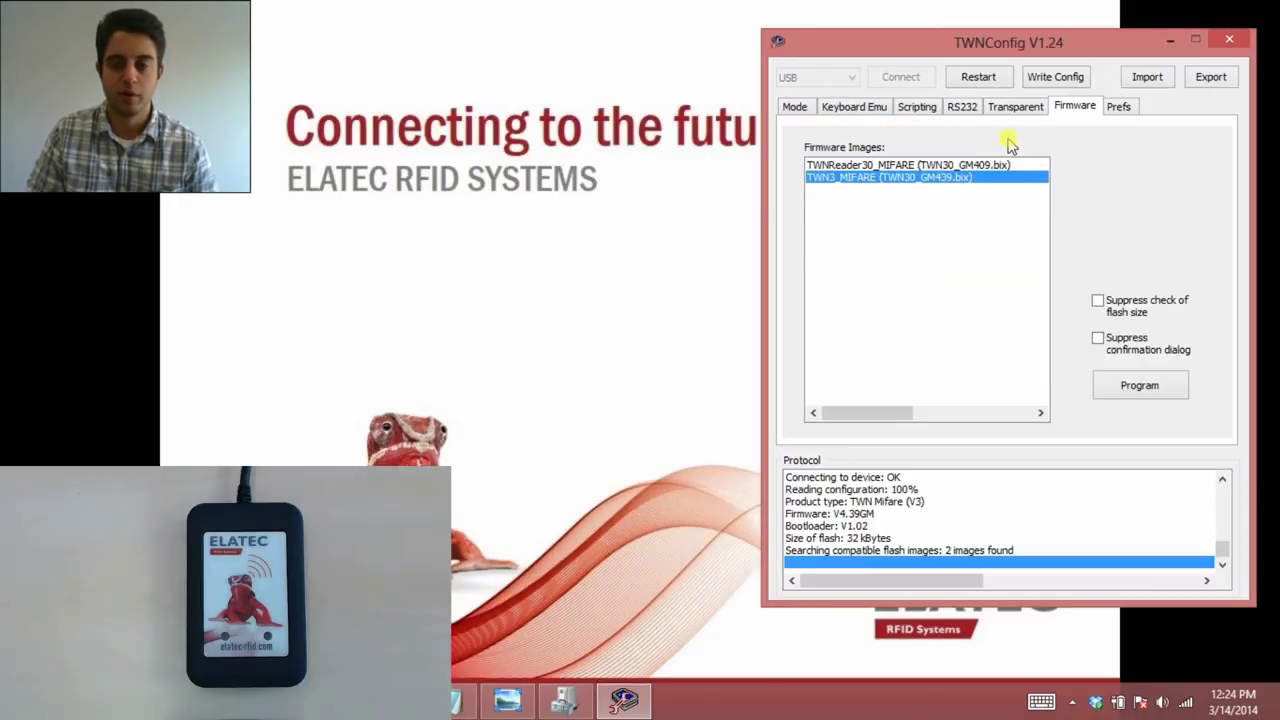
Write the configuration to the updated reader, restart it, and reconnect.
left_click(1037, 86)
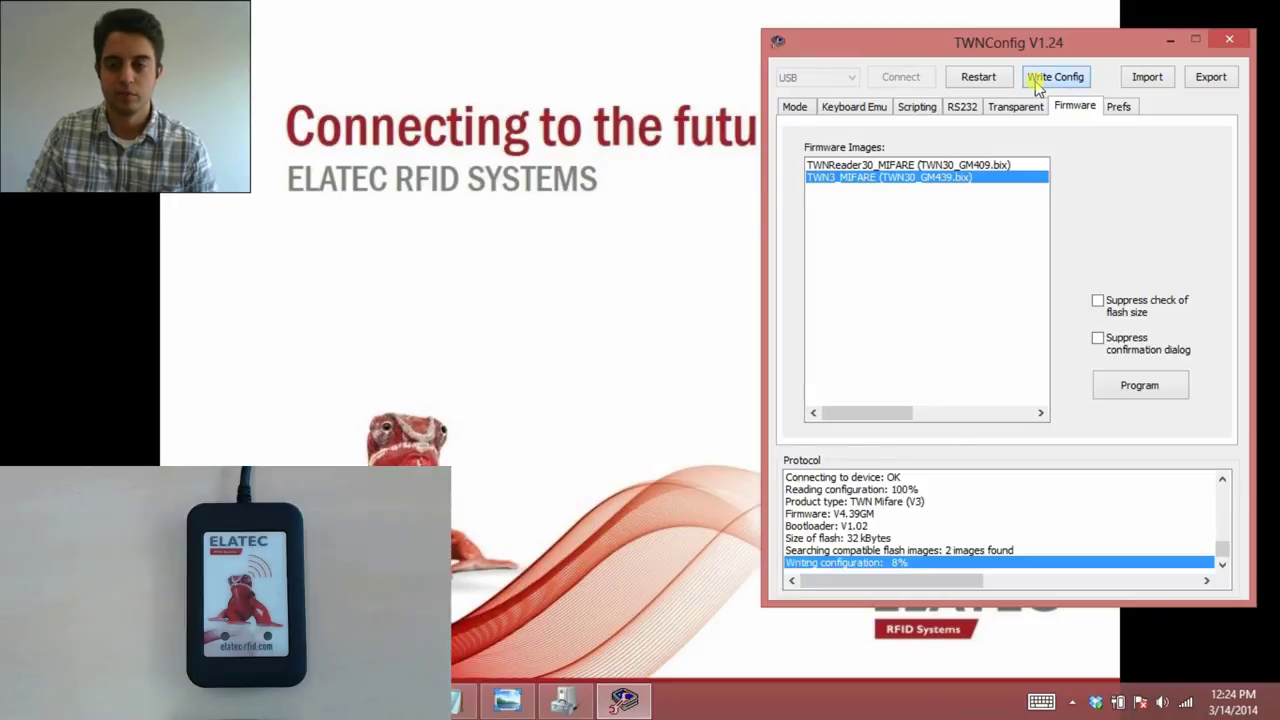
left_click(990, 80)
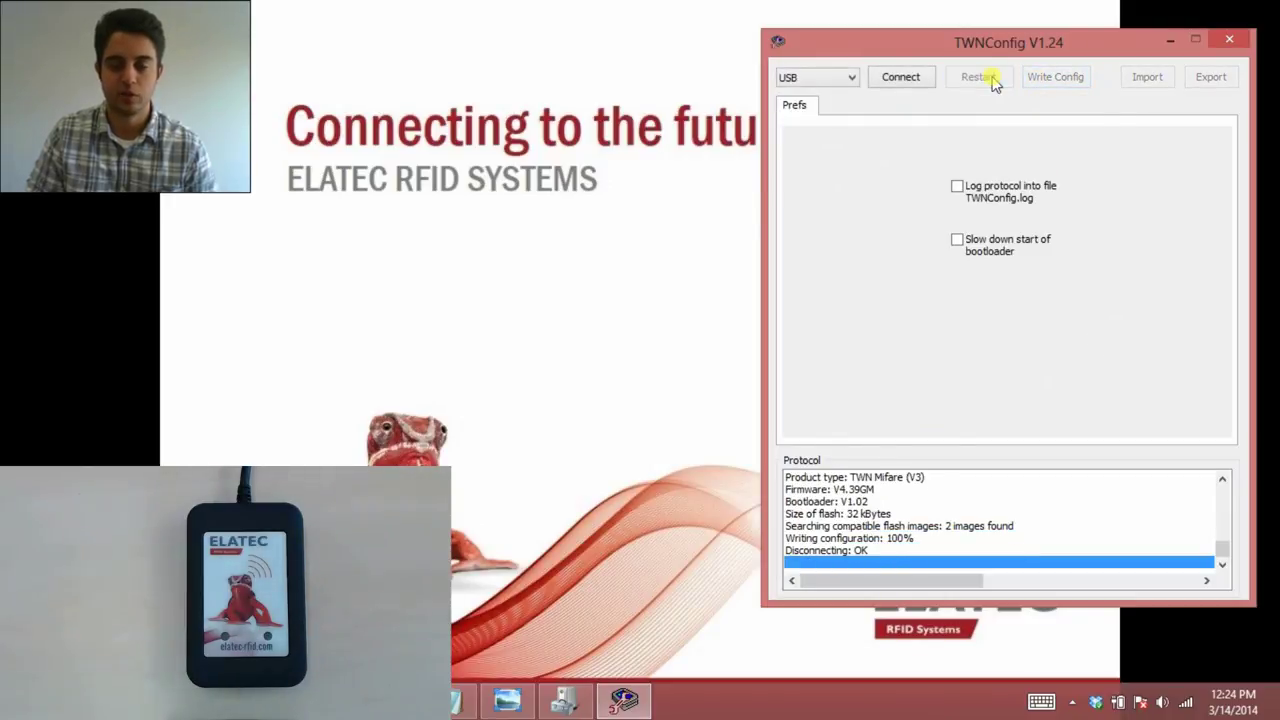
left_click(908, 77)
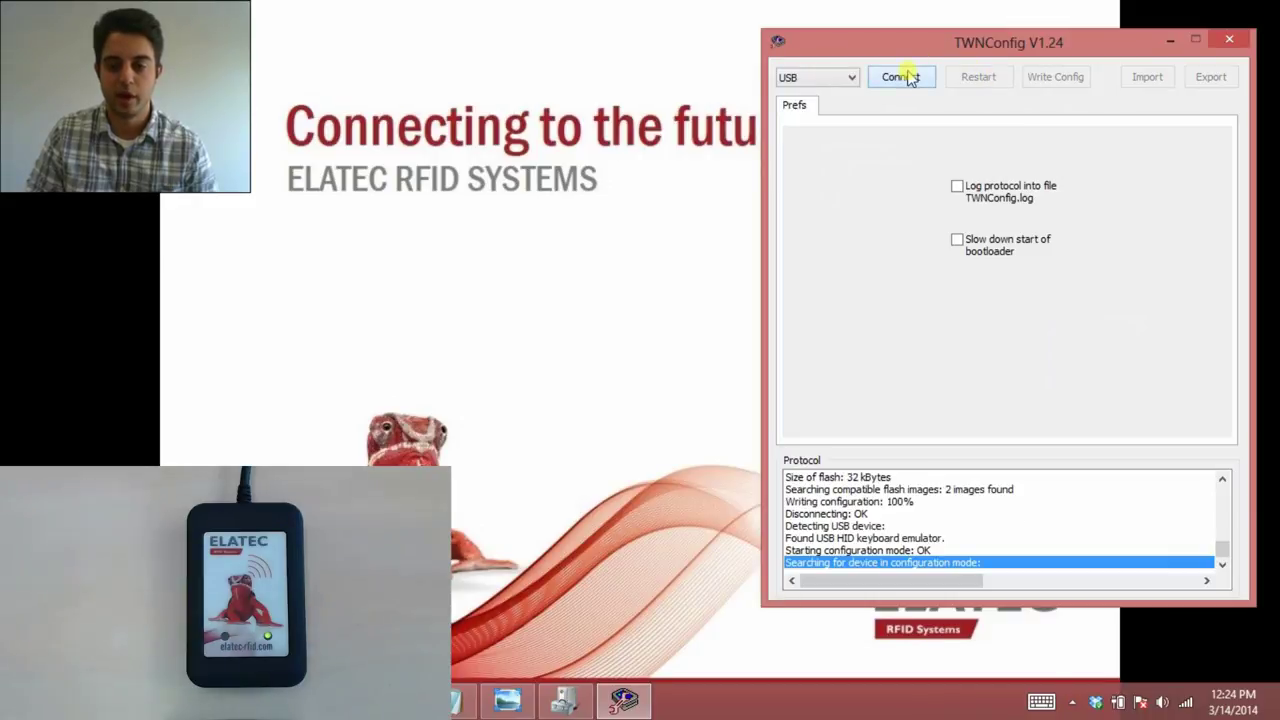
left_click(1227, 84)
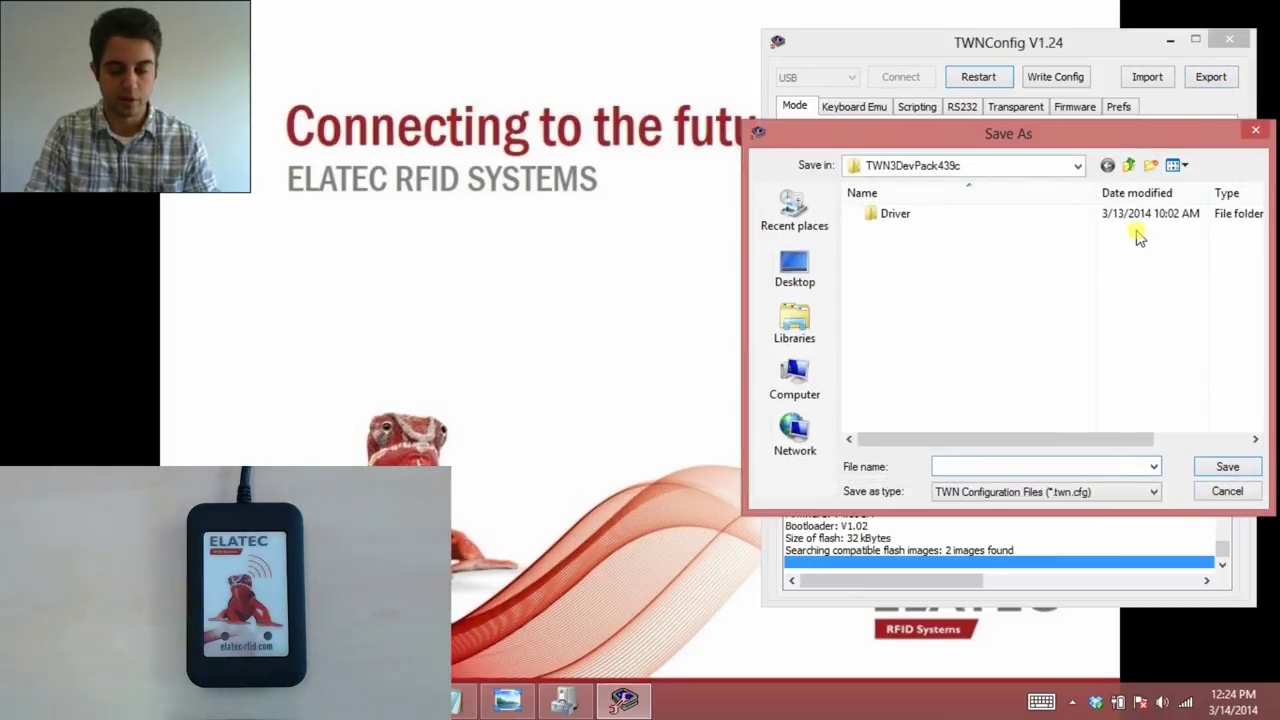
Save the exported reader configuration as test.twn.cfg in the TWN3DevPack439c folder.
type("test")
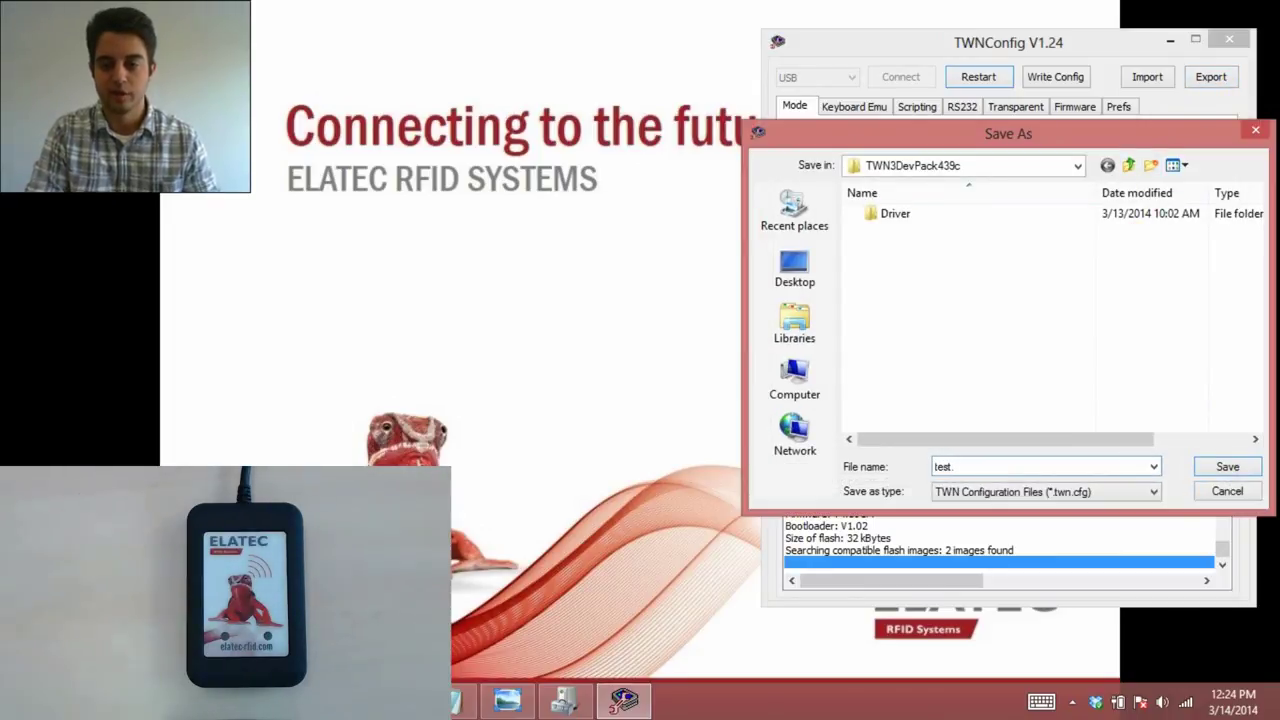
type(".twn.cfg")
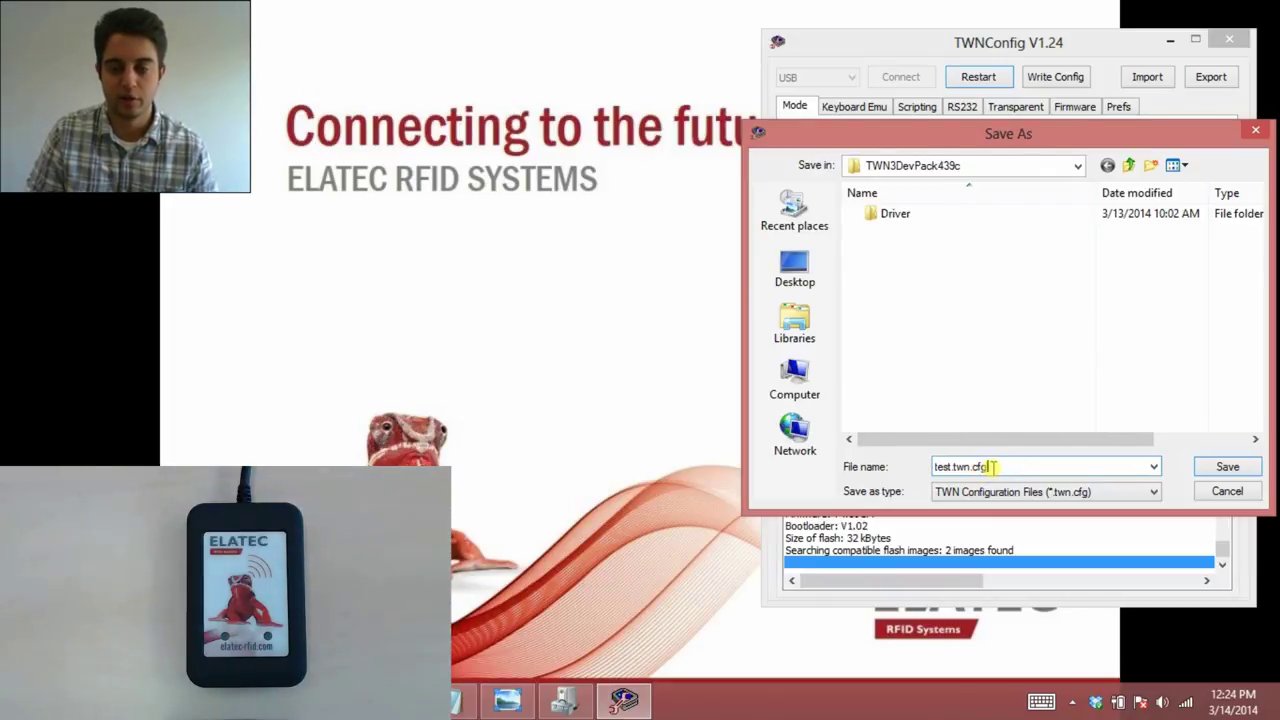
left_click(1262, 467)
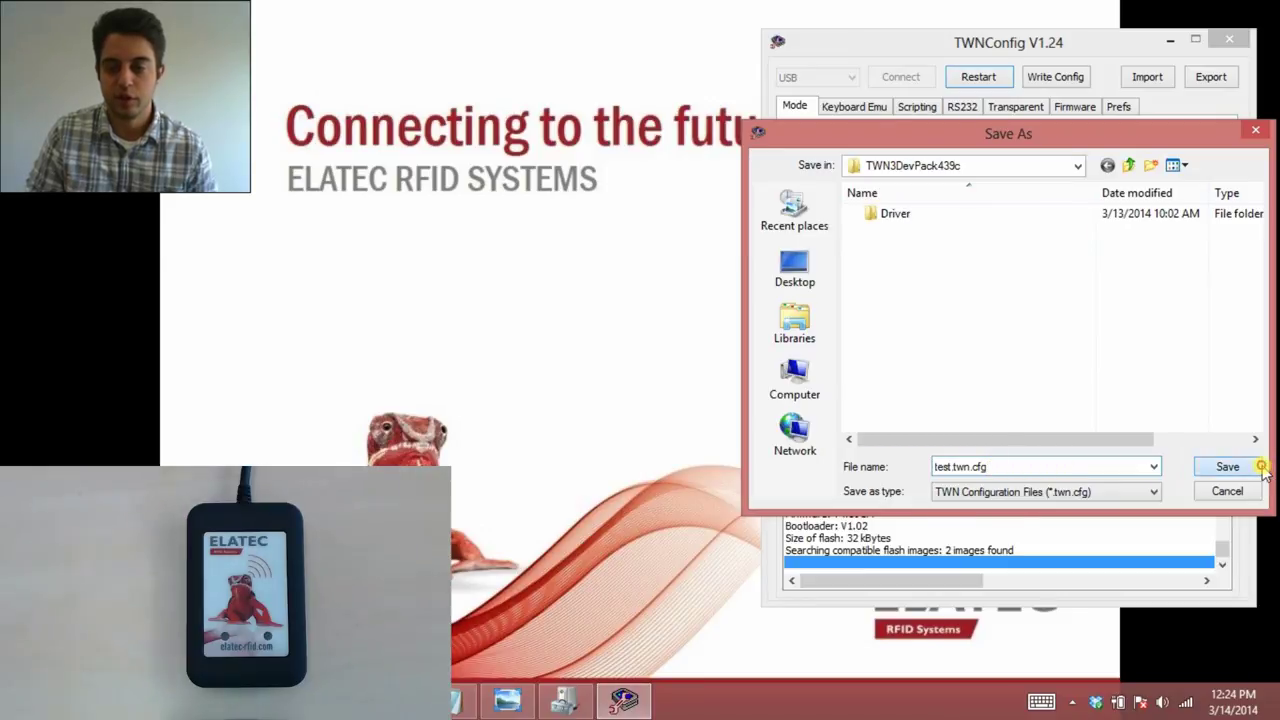
left_click(965, 82)
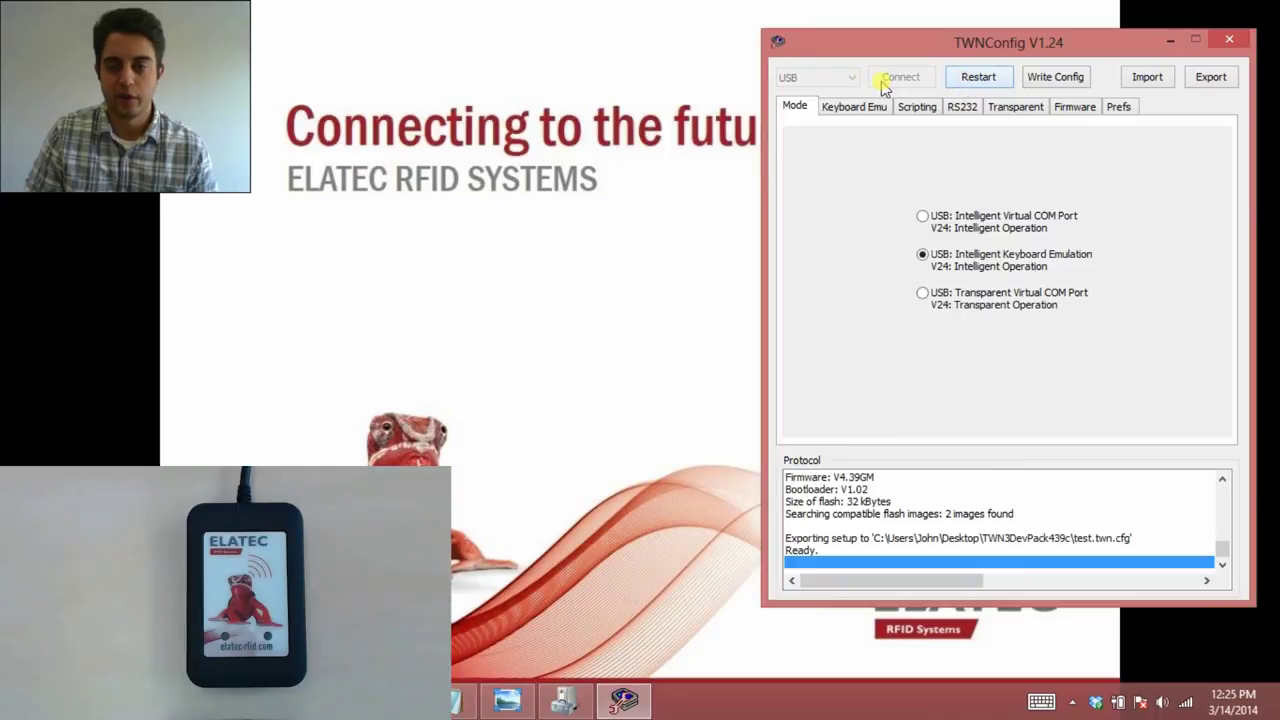
Load the test.twn.cfg file from the Open dialog via Import.
left_click(1145, 78)
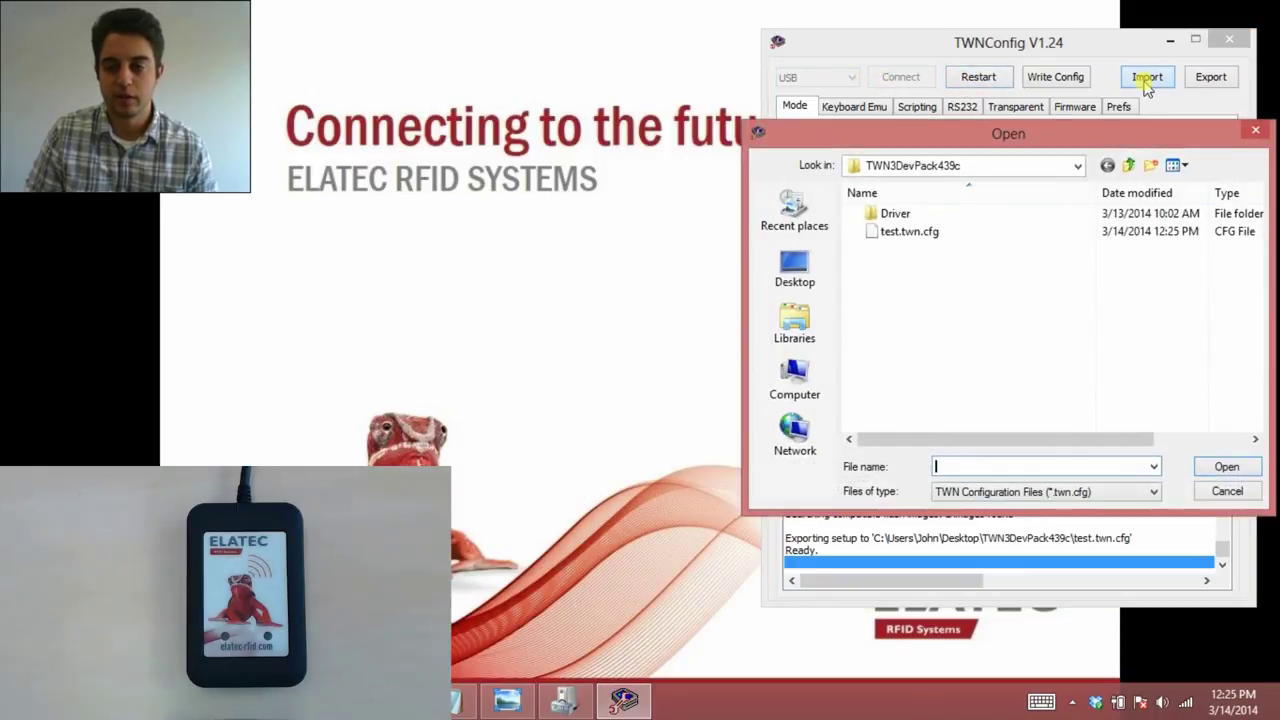
double_click(900, 232)
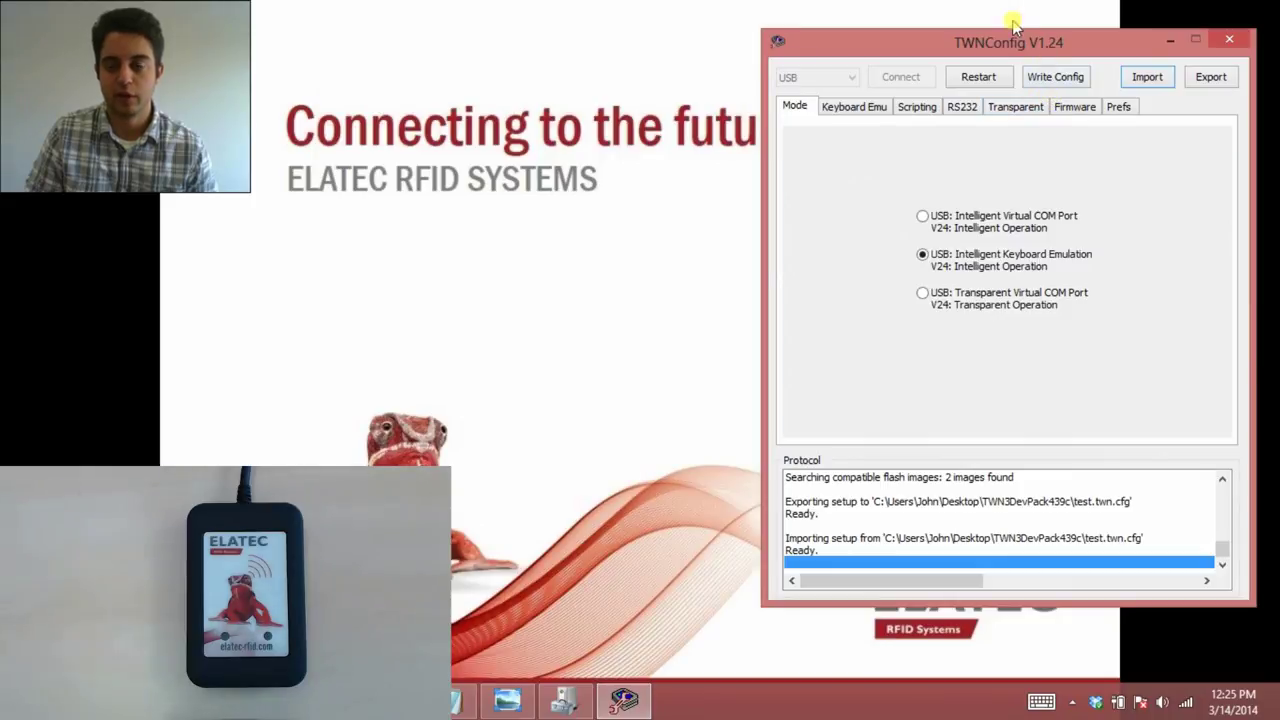